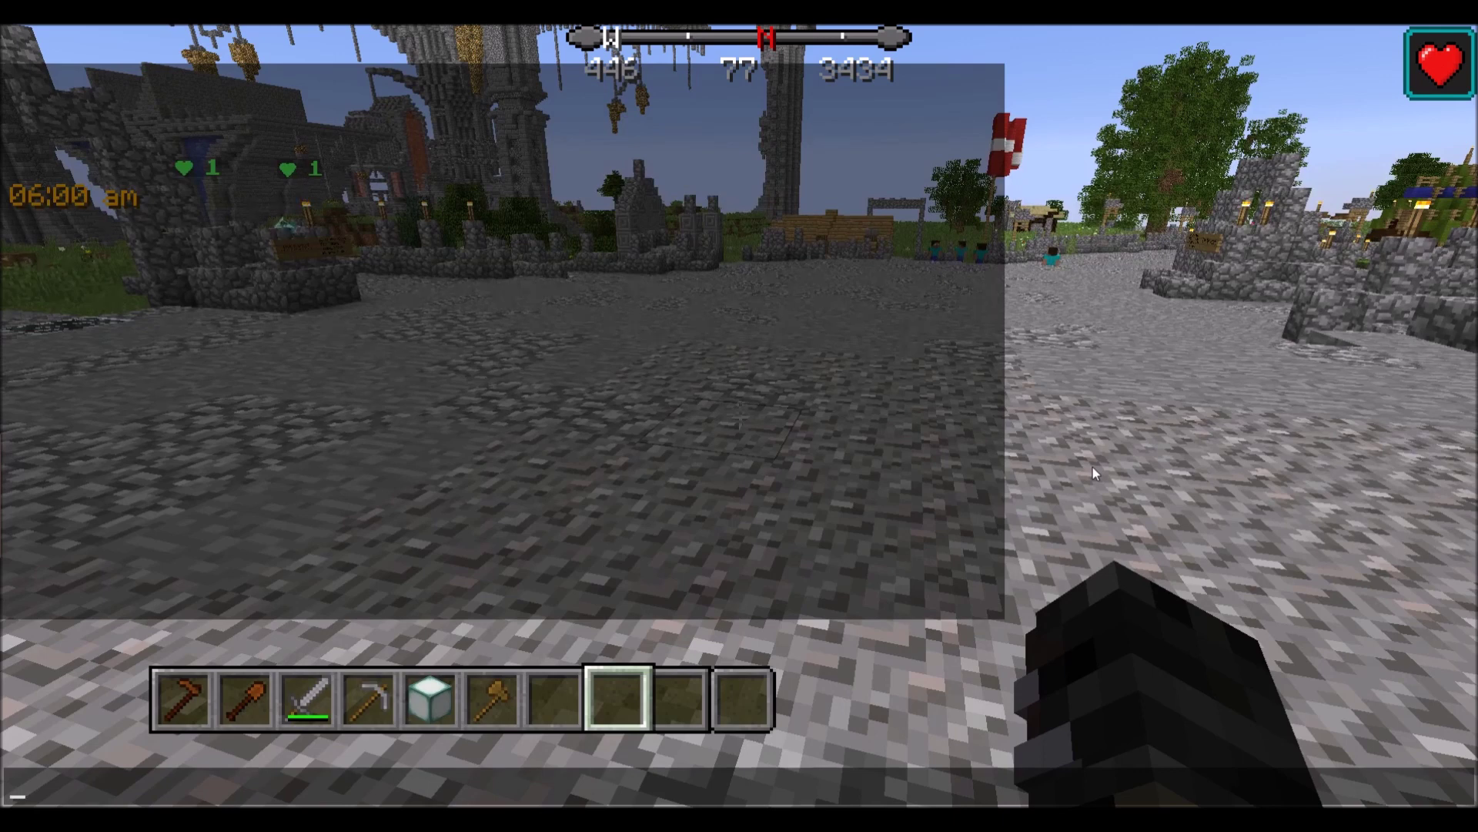
# Run /mi browse to bring up the MMOItems Item Explorer of item types.
pyautogui.write('/mi')
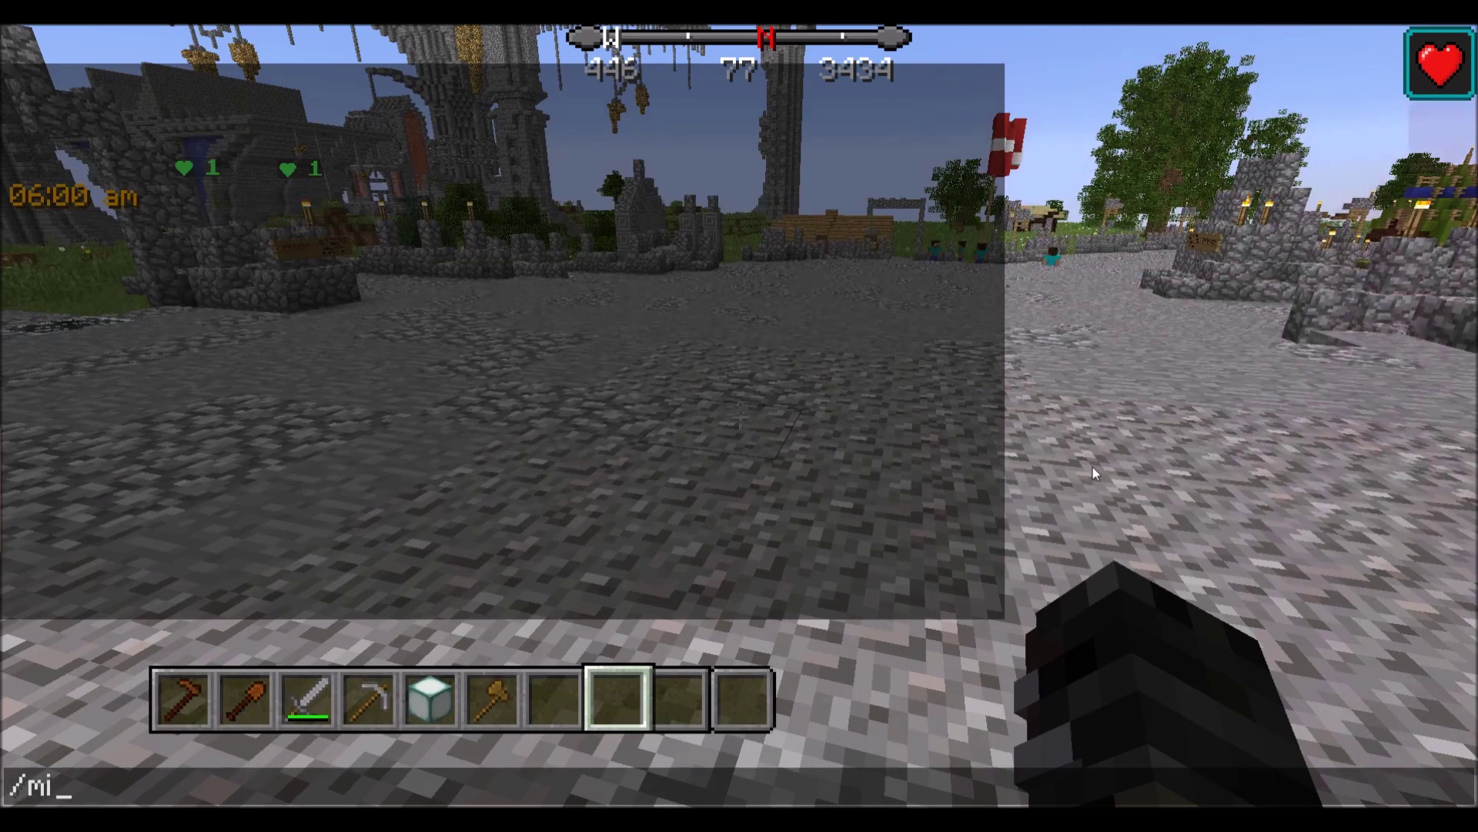
pyautogui.write(' browse')
pyautogui.press('Return')
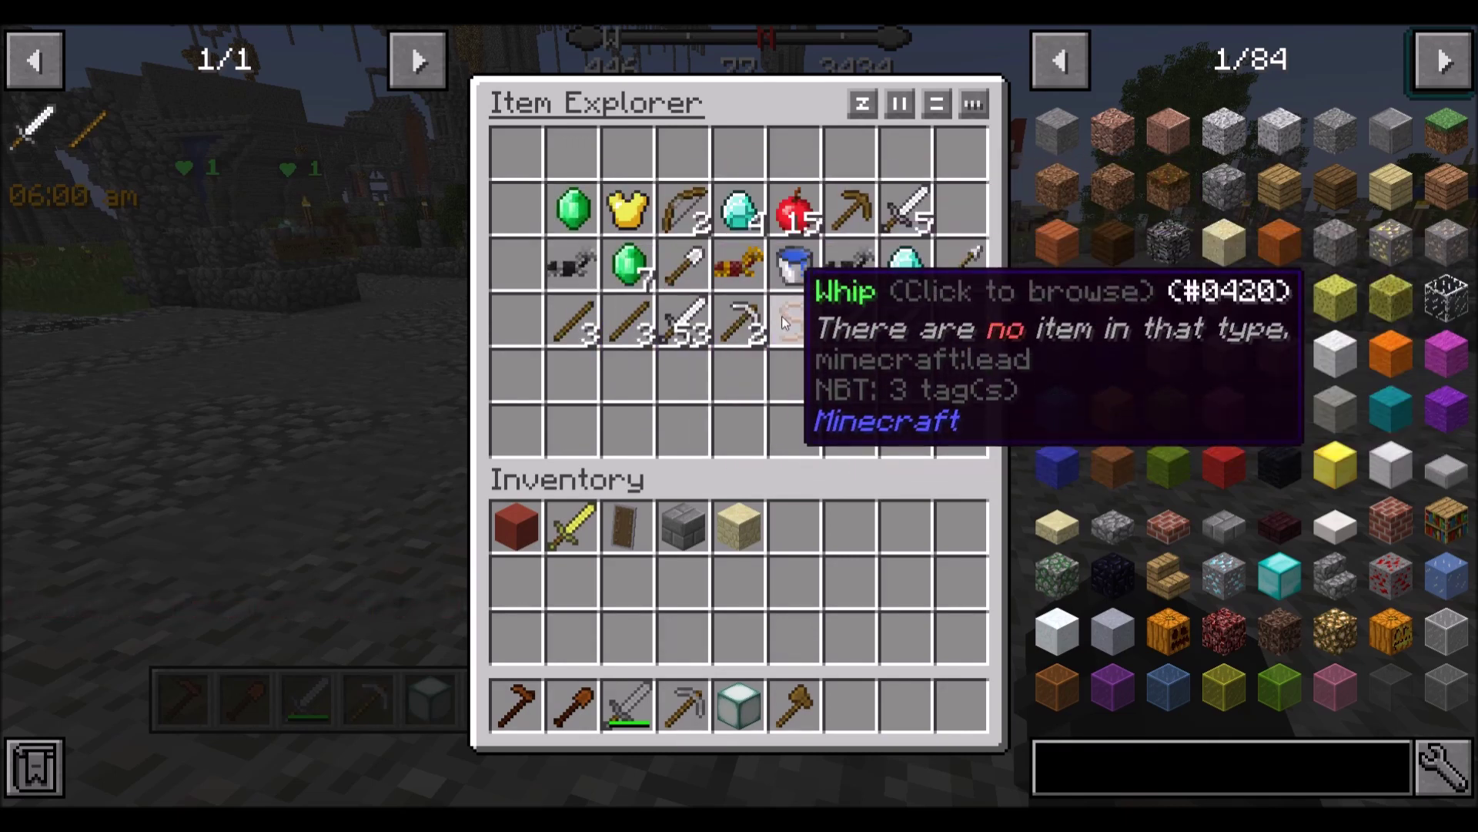
# Browse the Sword items and the second page of item types, then close the explorer.
pyautogui.click(696, 332)
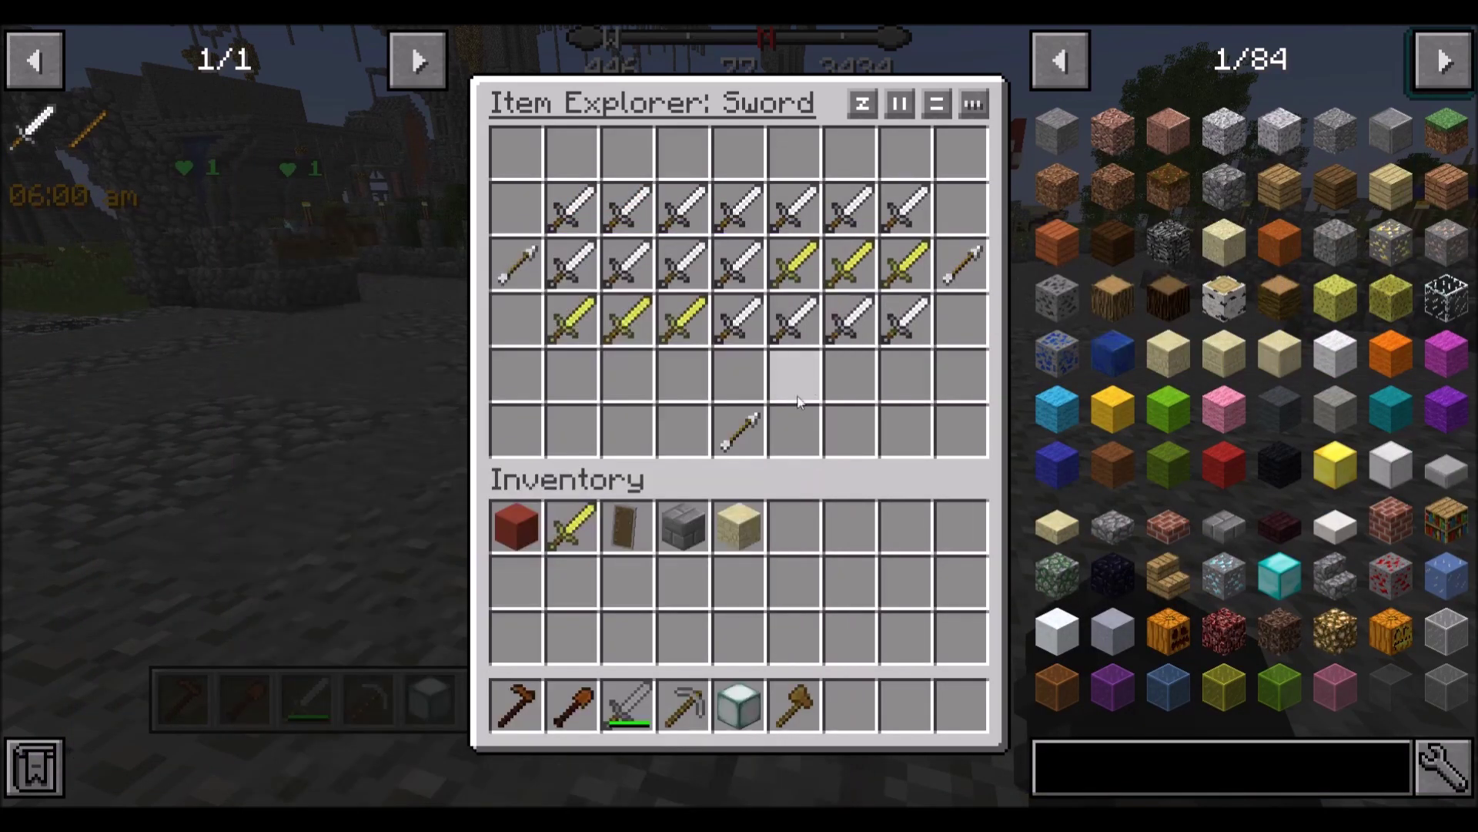
pyautogui.click(750, 425)
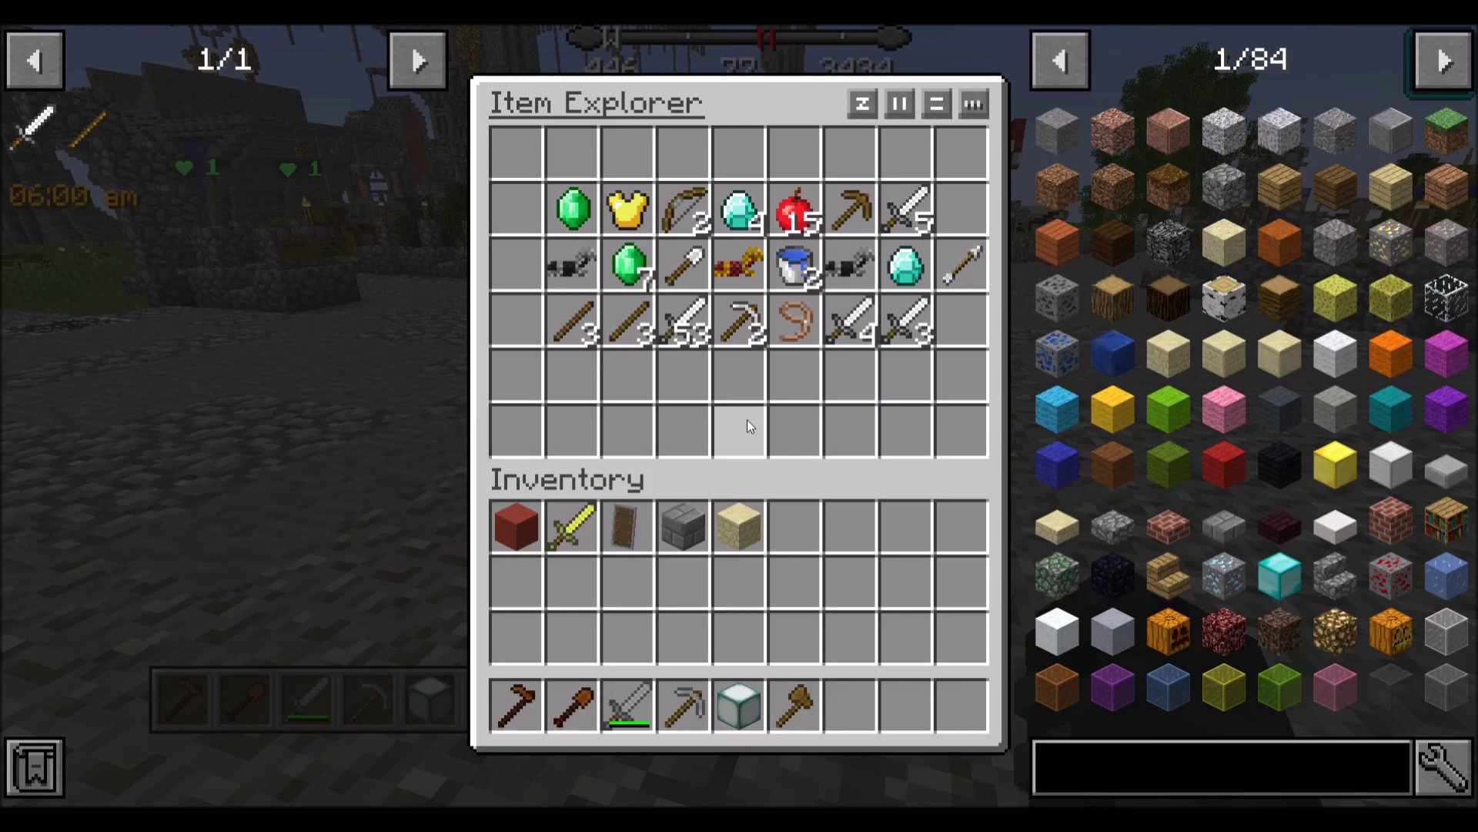
pyautogui.click(952, 266)
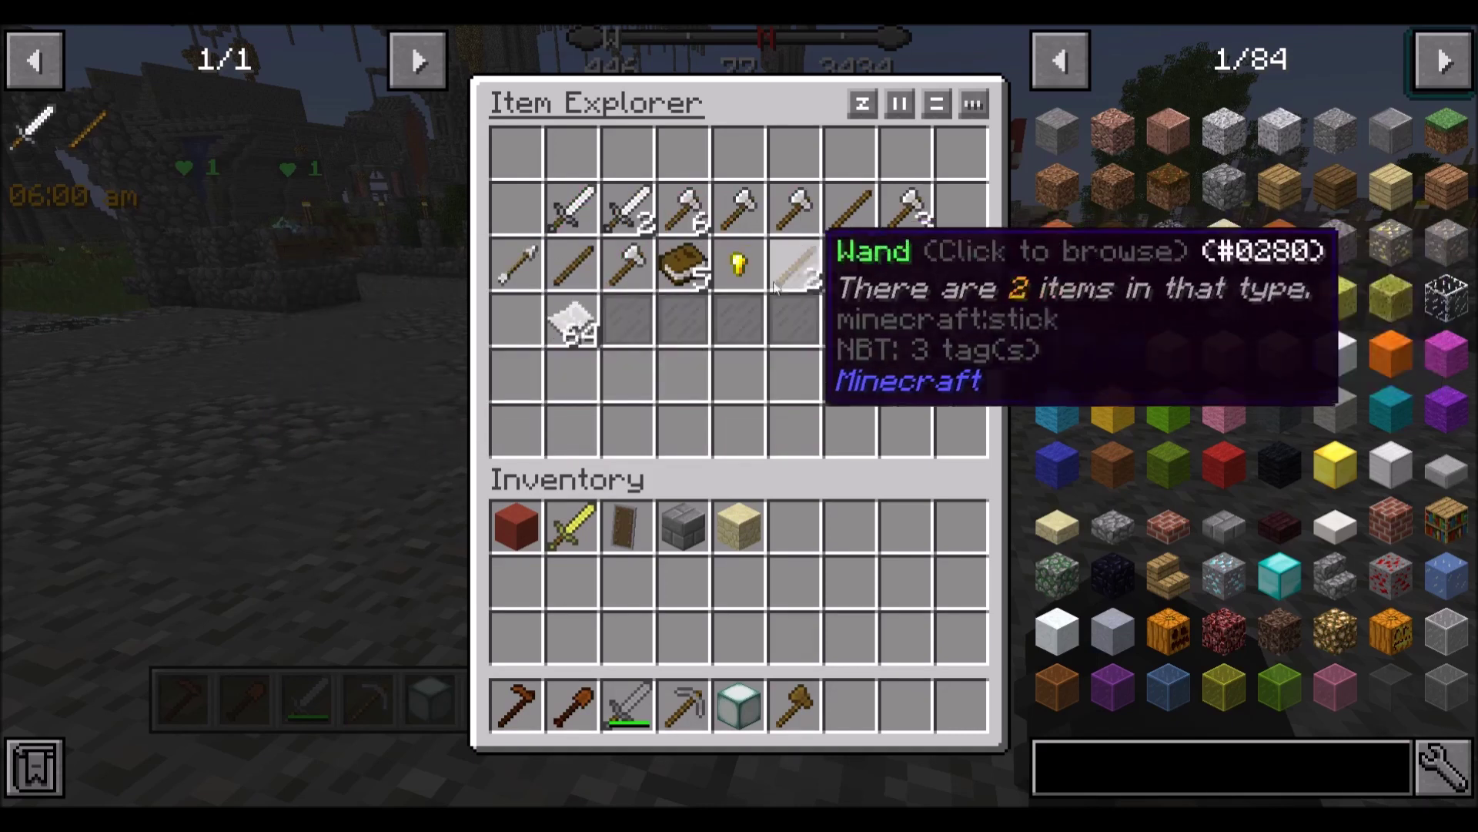
pyautogui.press('Escape')
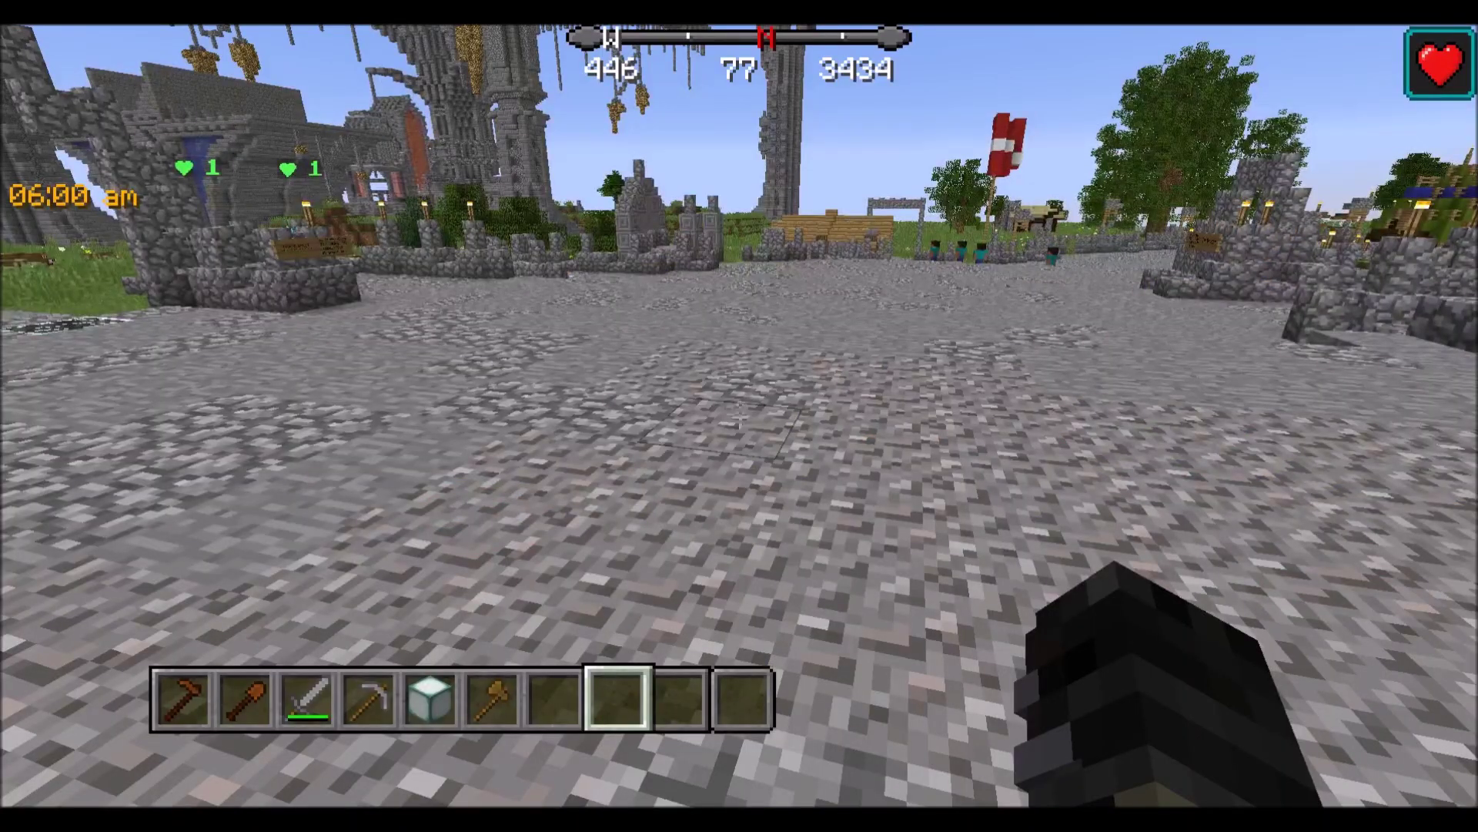
# List the MMOItems item types with /mi list type and scroll chat to read them.
pyautogui.press('/')
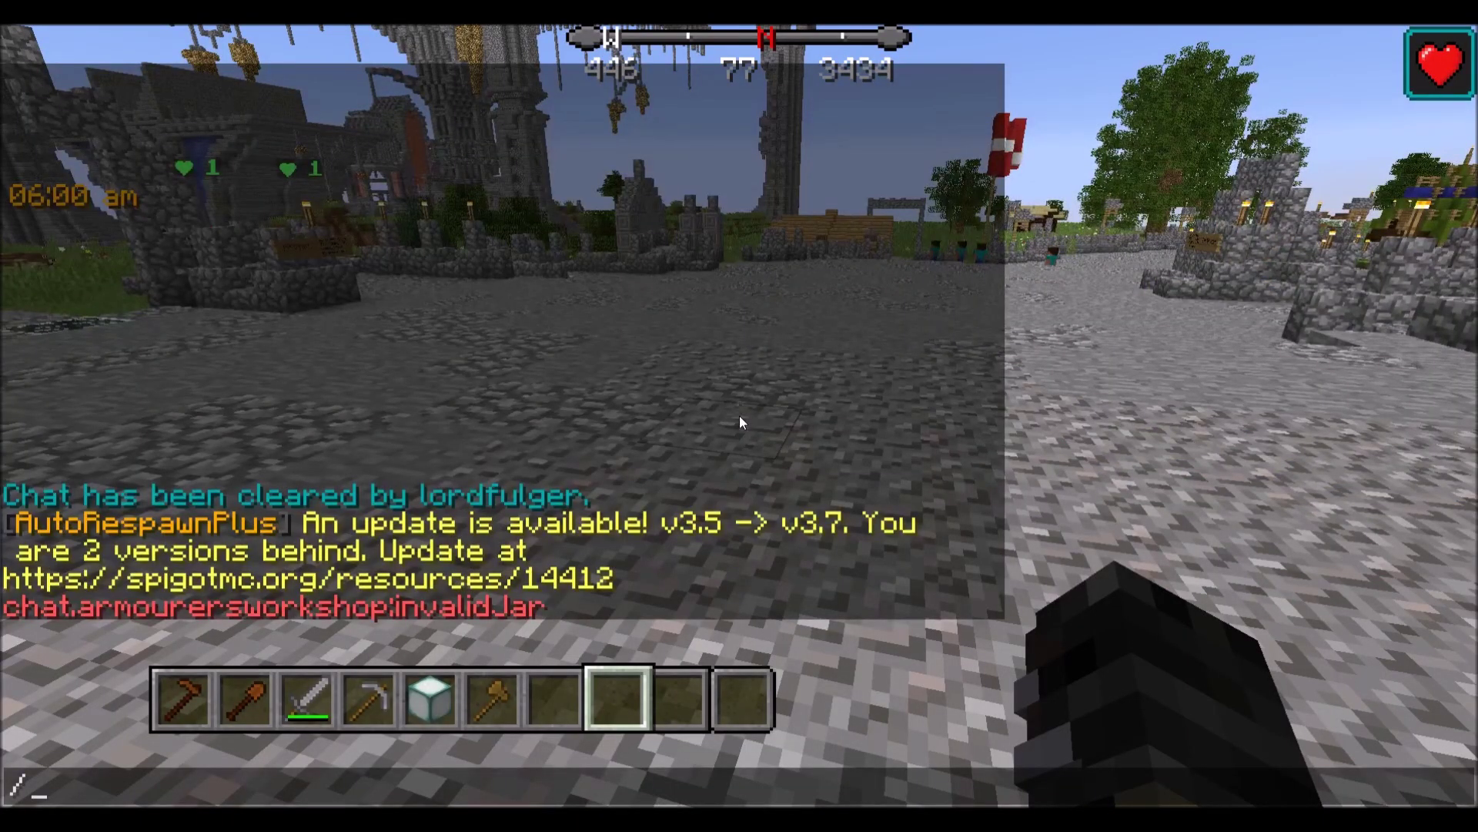
pyautogui.write('mi create')
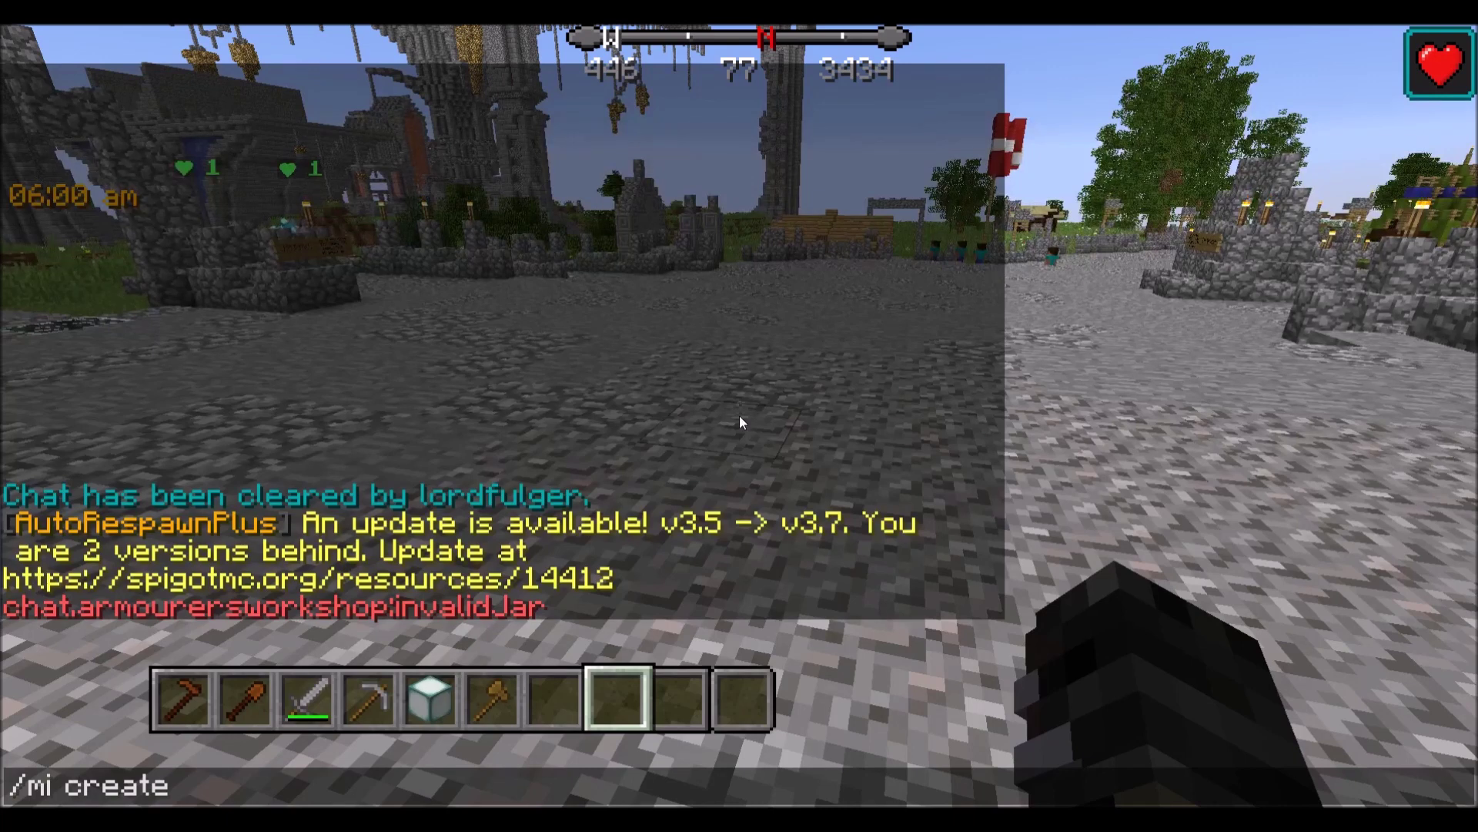
pyautogui.hotkey('ctrl', 'BackSpace')
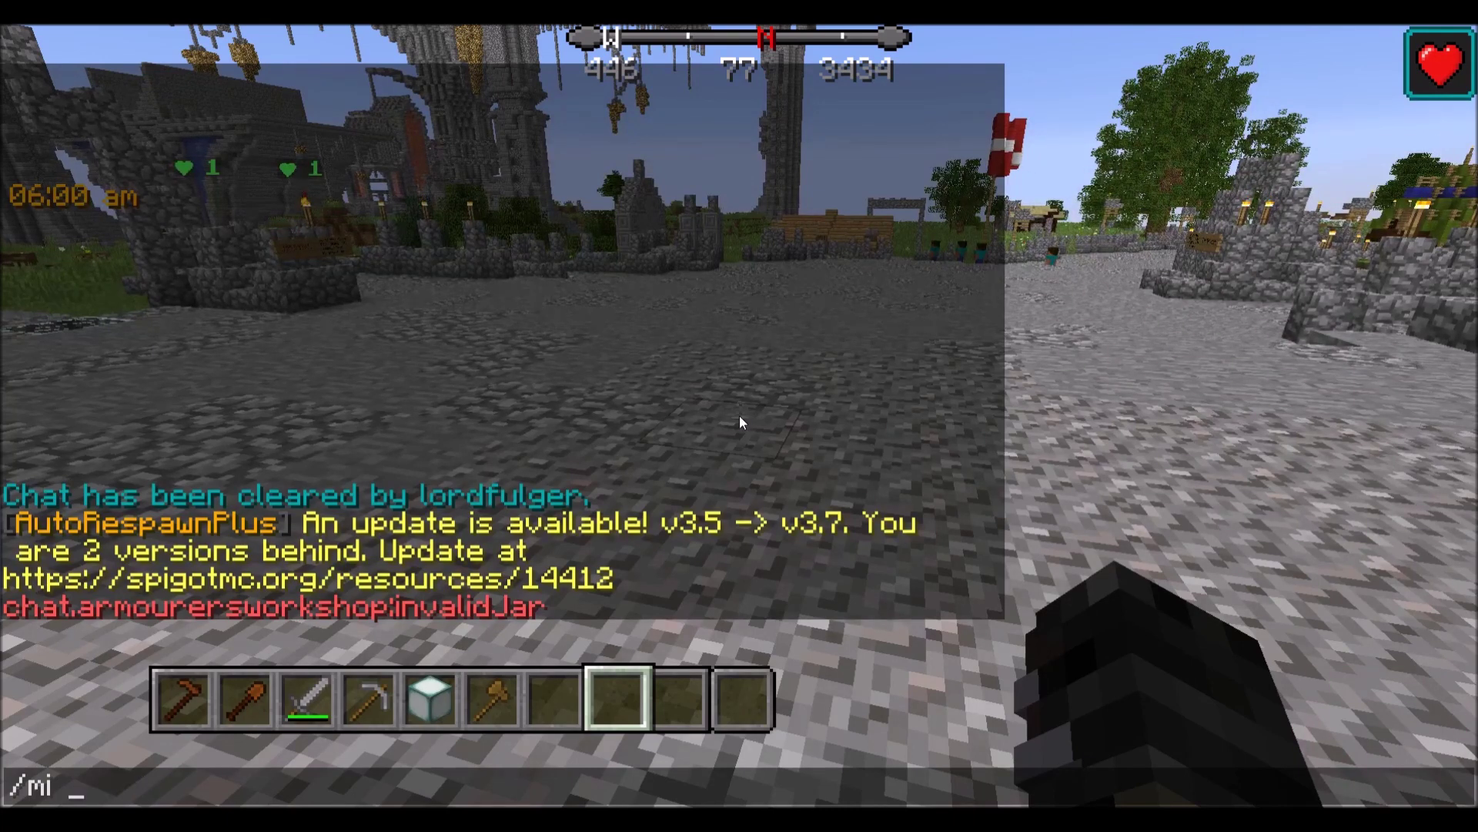
pyautogui.write('list type')
pyautogui.press('Return')
pyautogui.press('t')
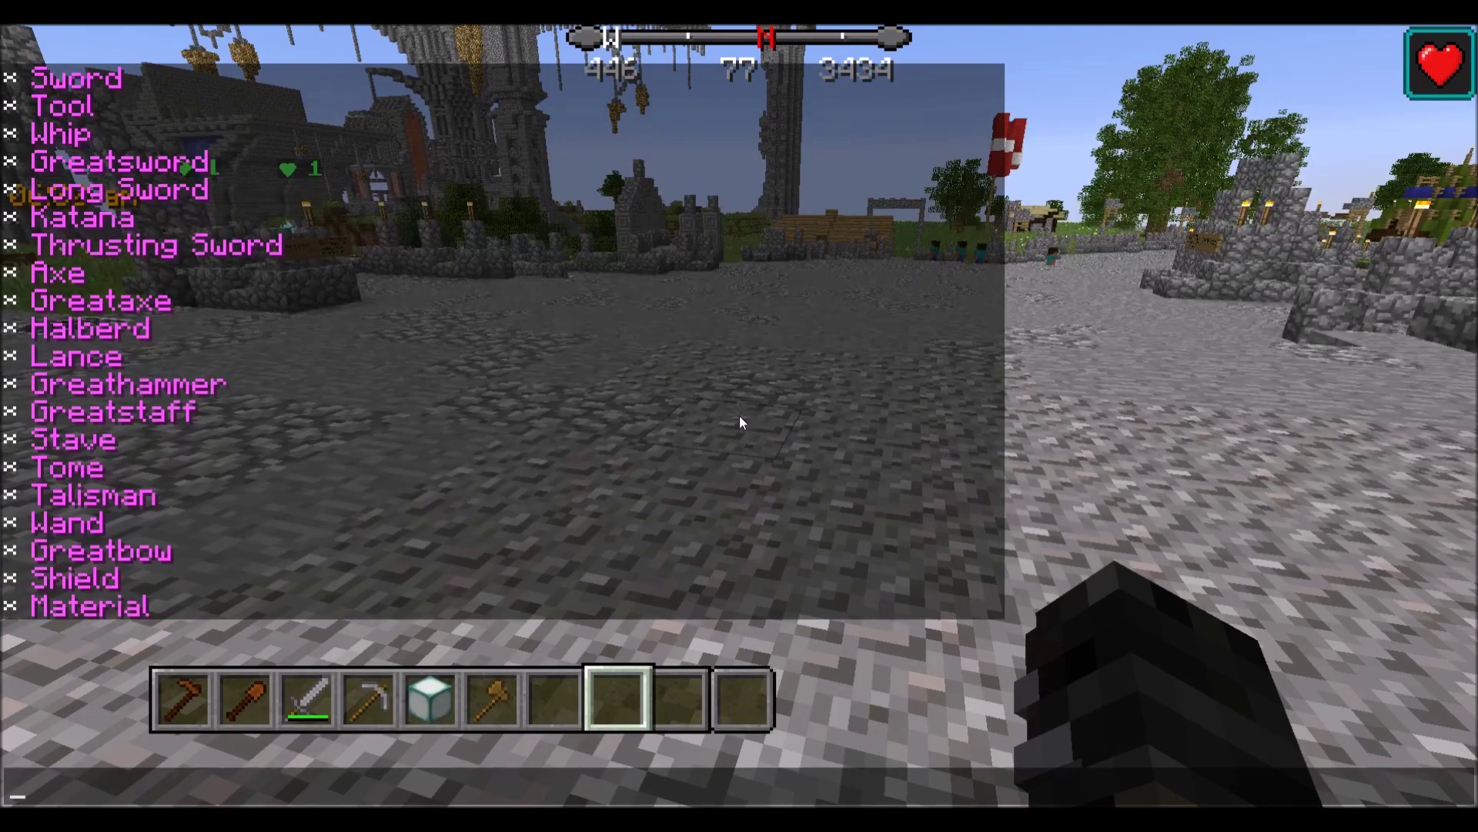
pyautogui.scroll(3, 714, 400)
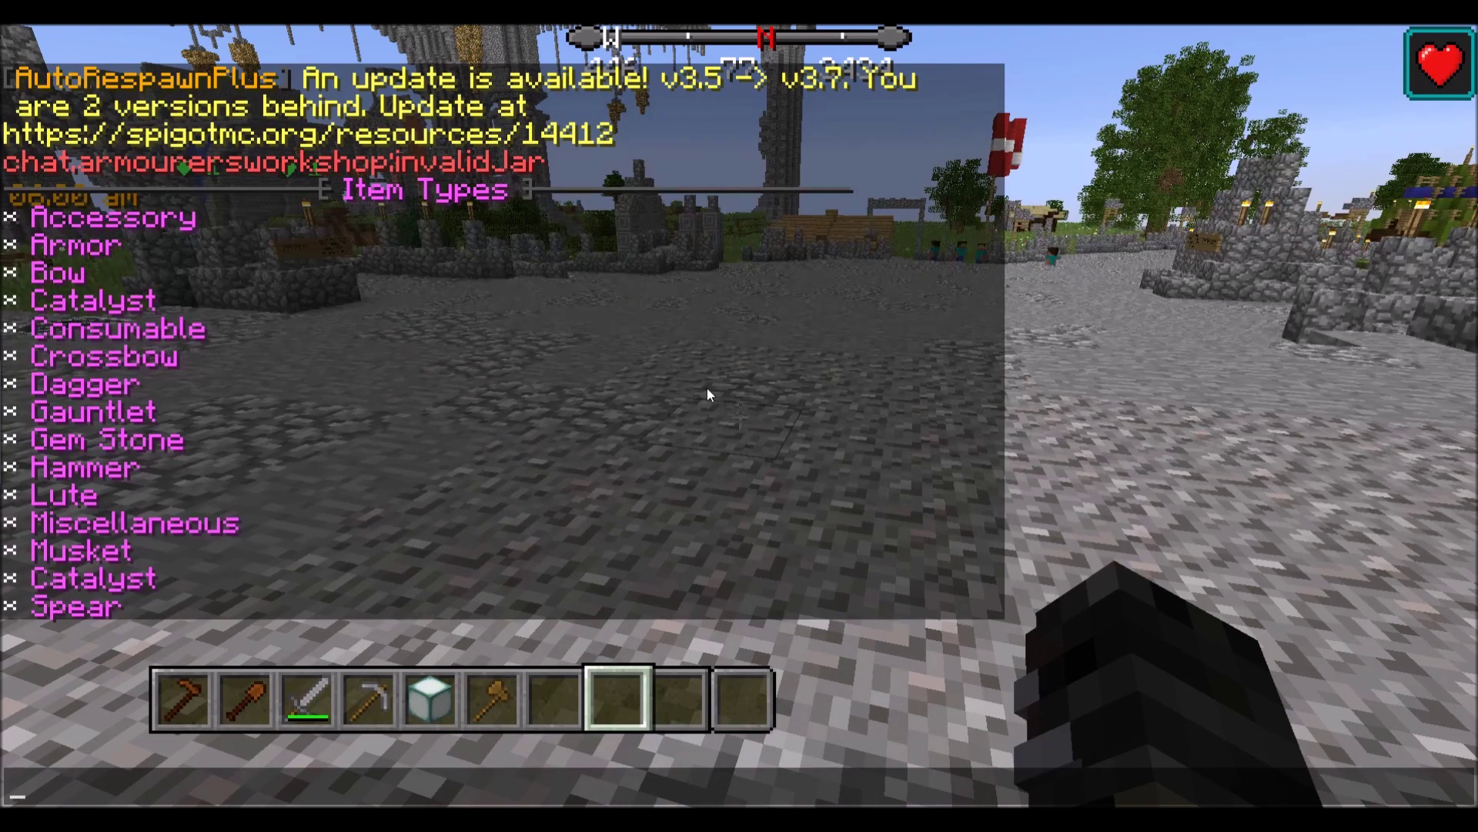
pyautogui.press('Escape')
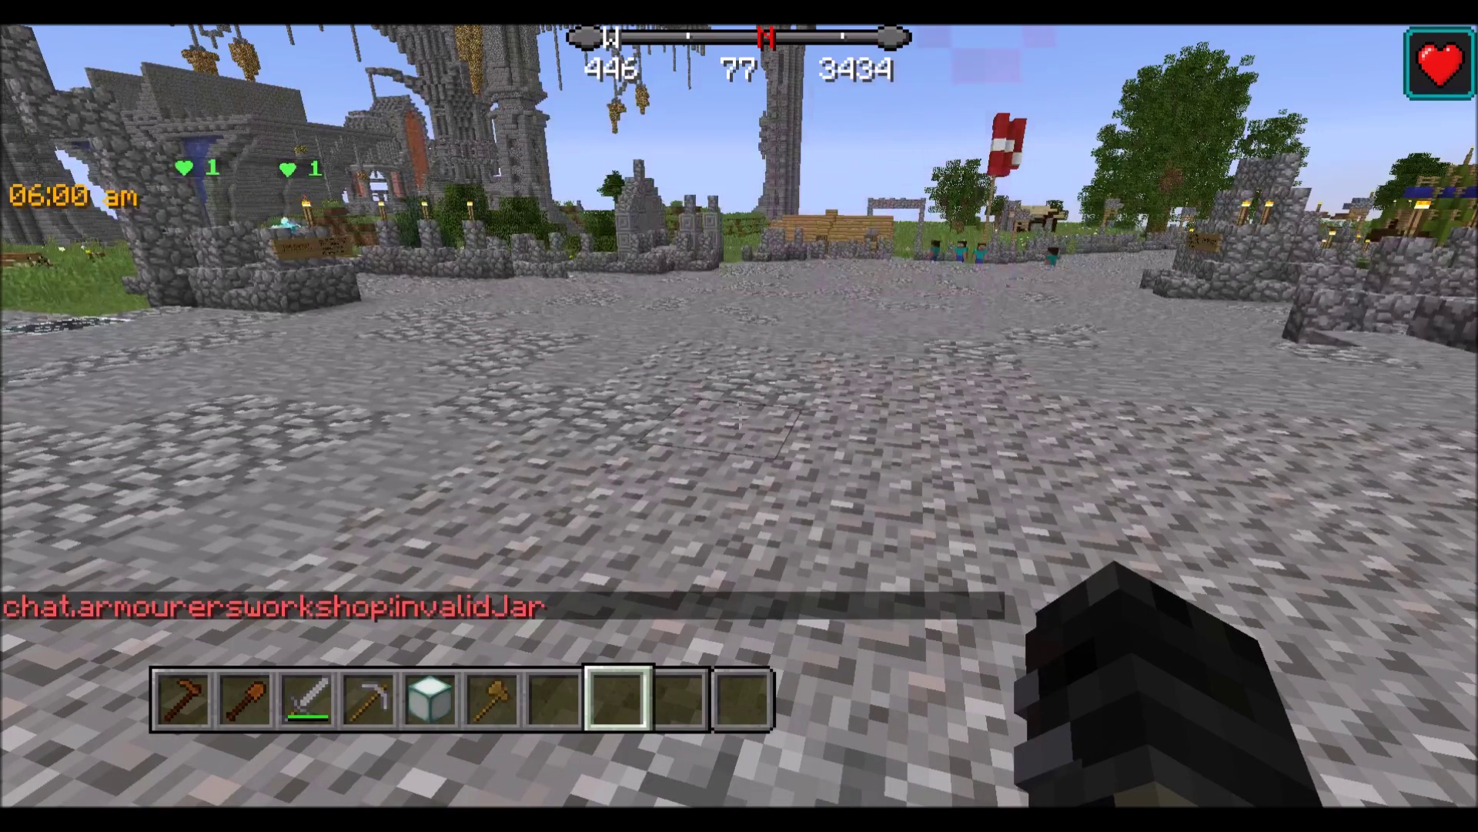
# Create a new sword item named test72 with /mi create sword test72.
pyautogui.write('/mi create ')
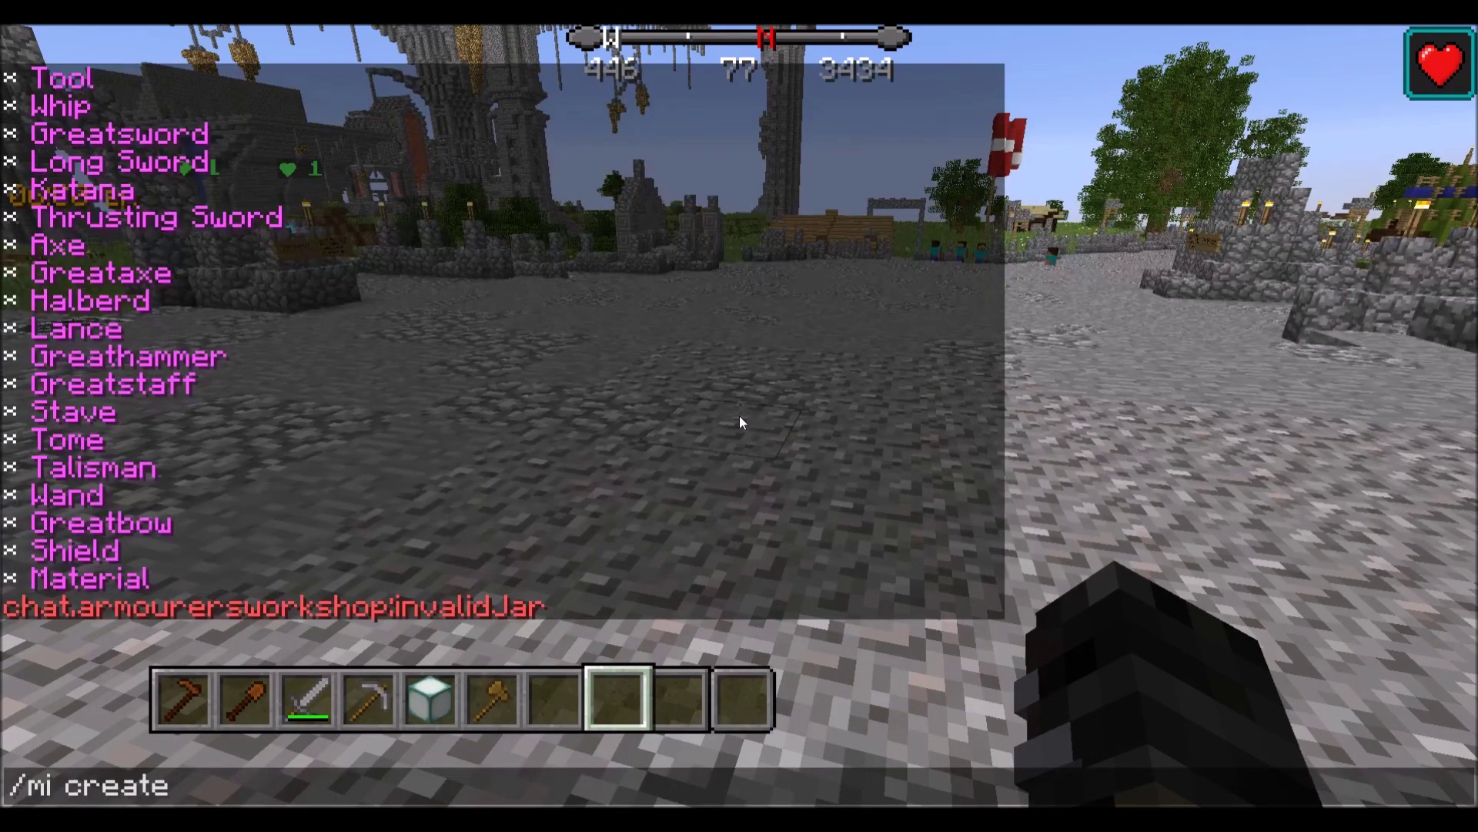
pyautogui.write('sword')
pyautogui.write('test')
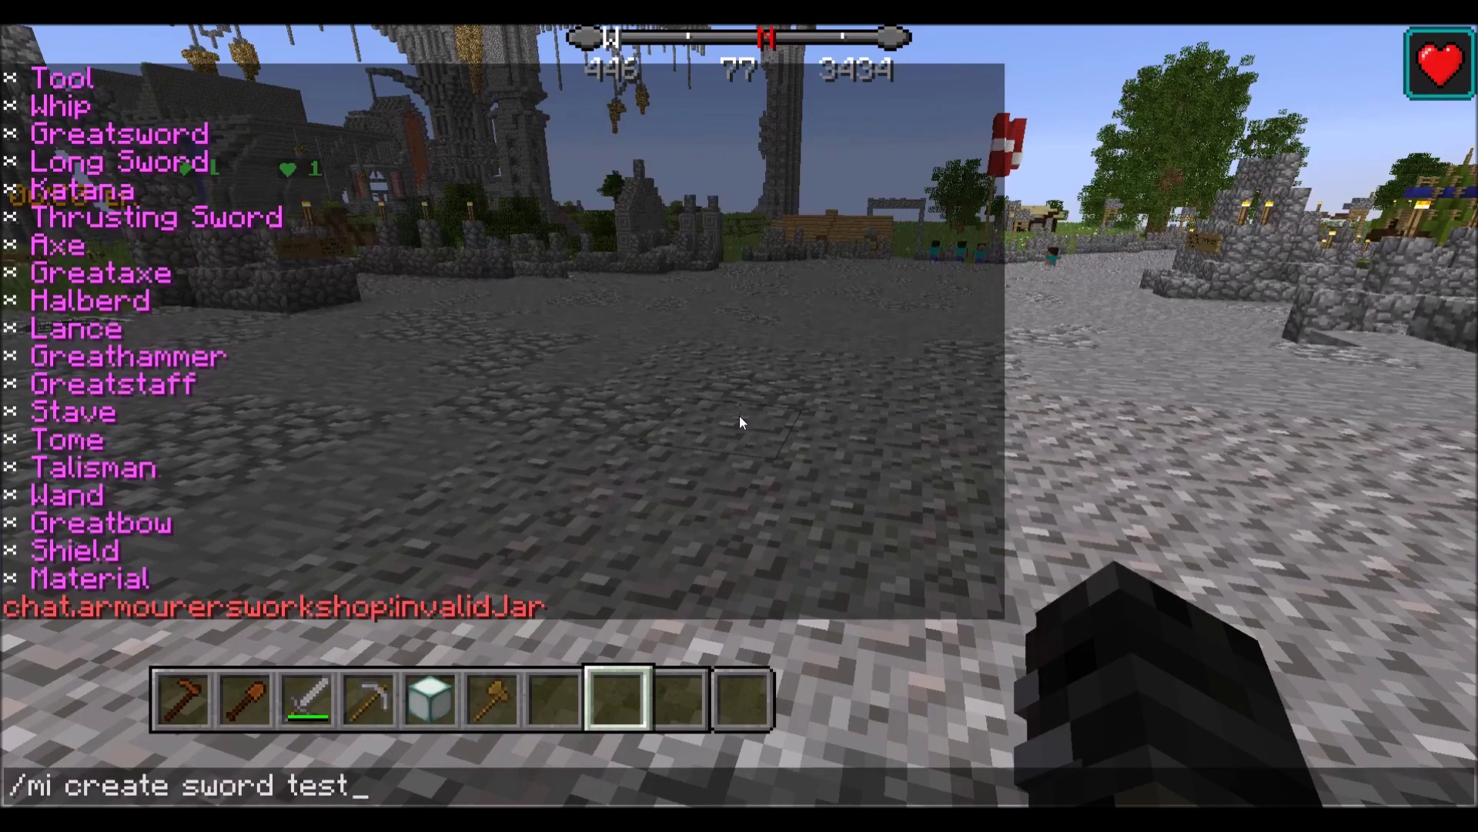
pyautogui.write('72')
pyautogui.press('Return')
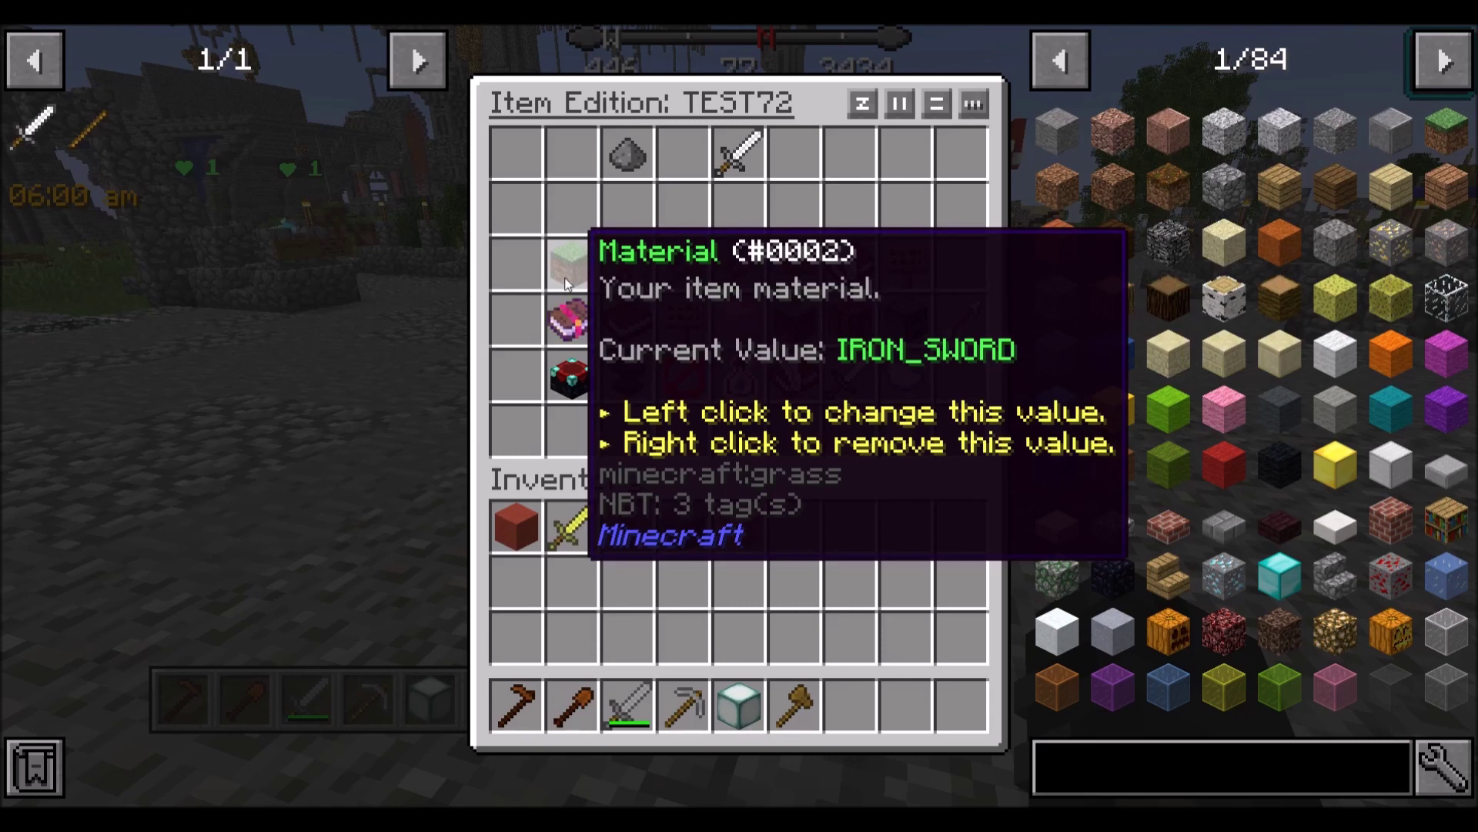
# Change the TEST72 item's material to apple.
pyautogui.click(565, 277)
pyautogui.press('t')
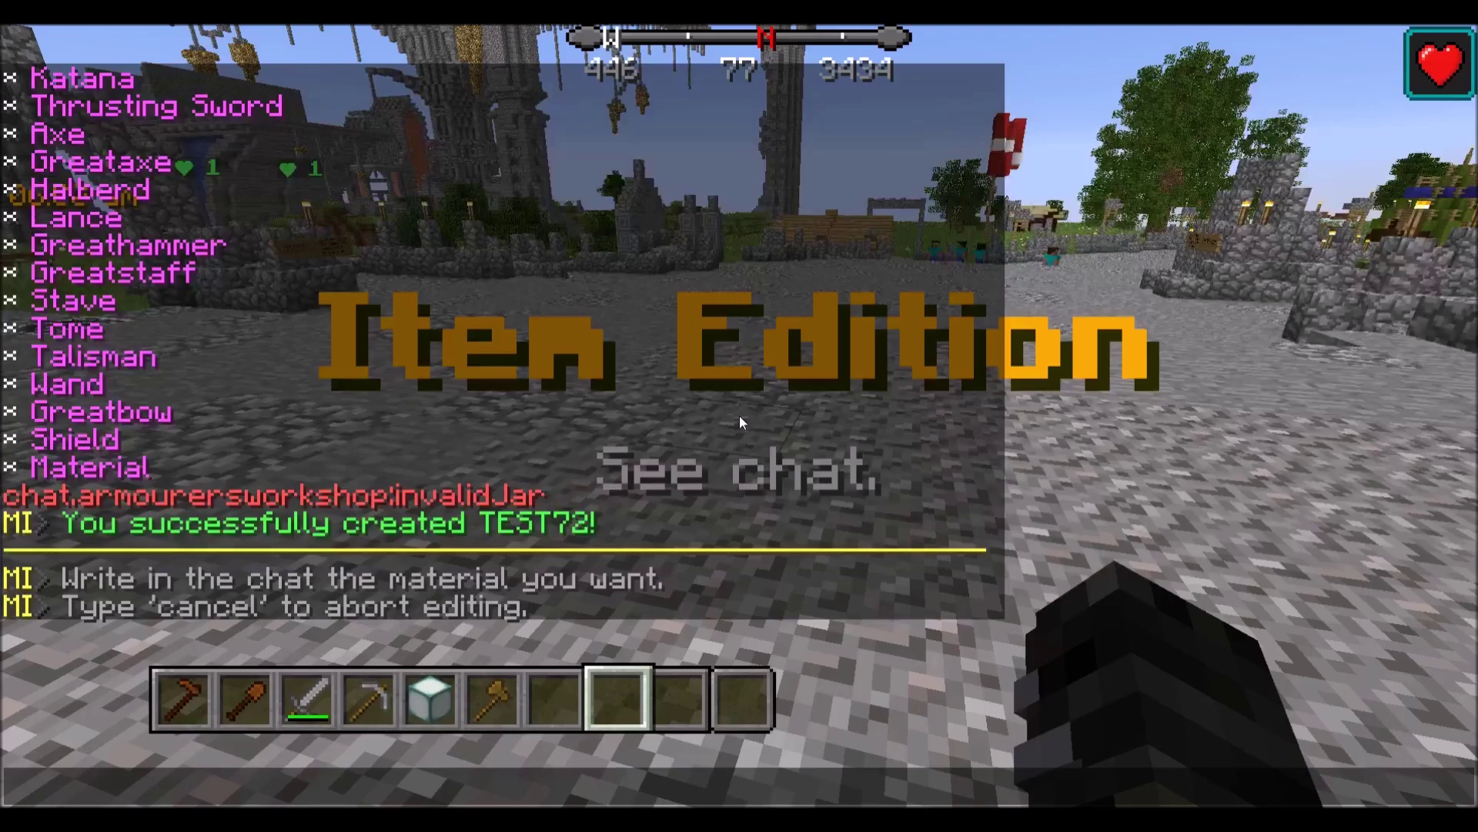
pyautogui.write('apple')
pyautogui.press('Return')
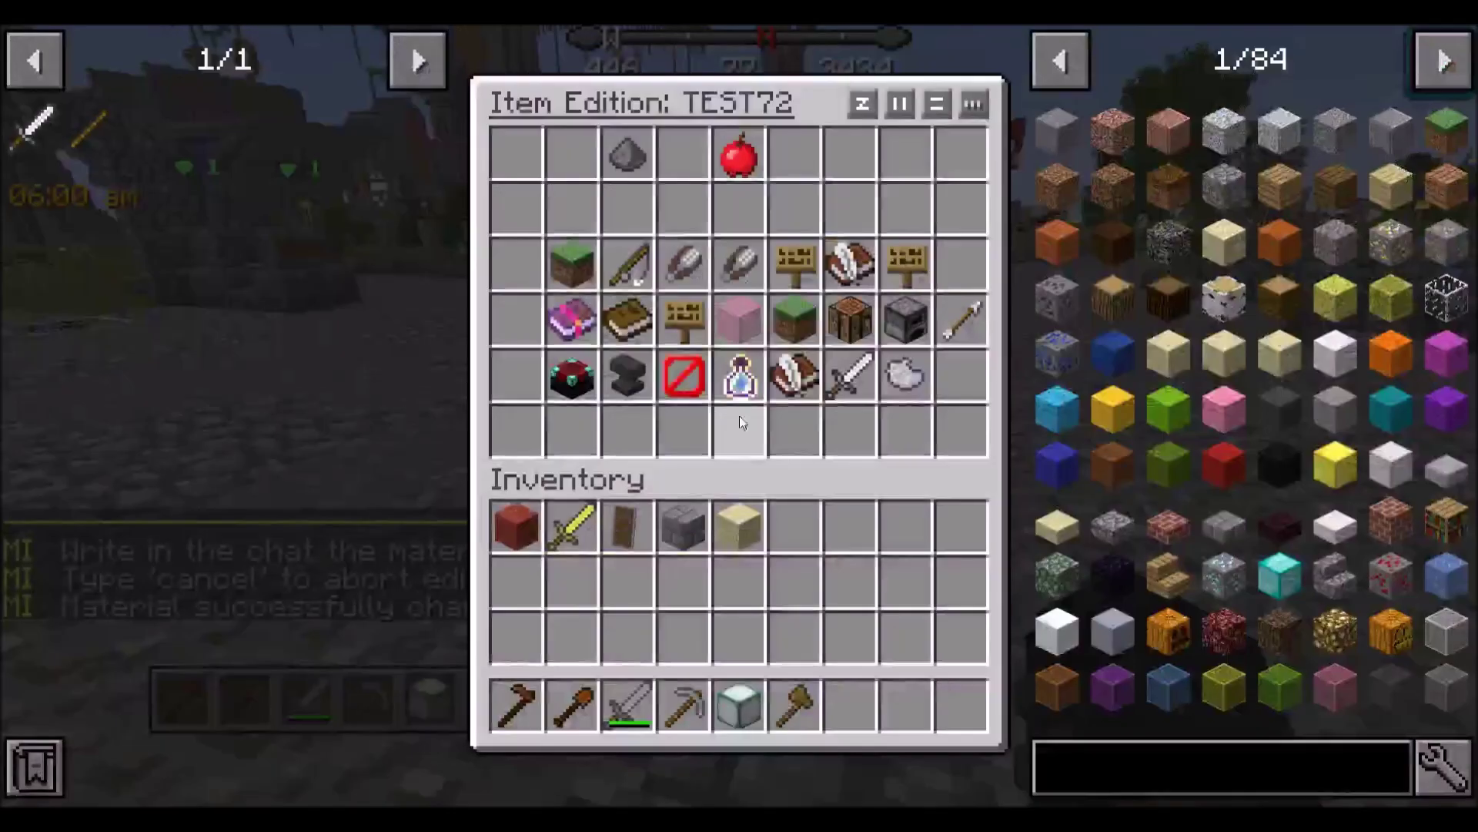
# Set the TEST72 material back to iron_sword.
pyautogui.moveTo(737, 150)
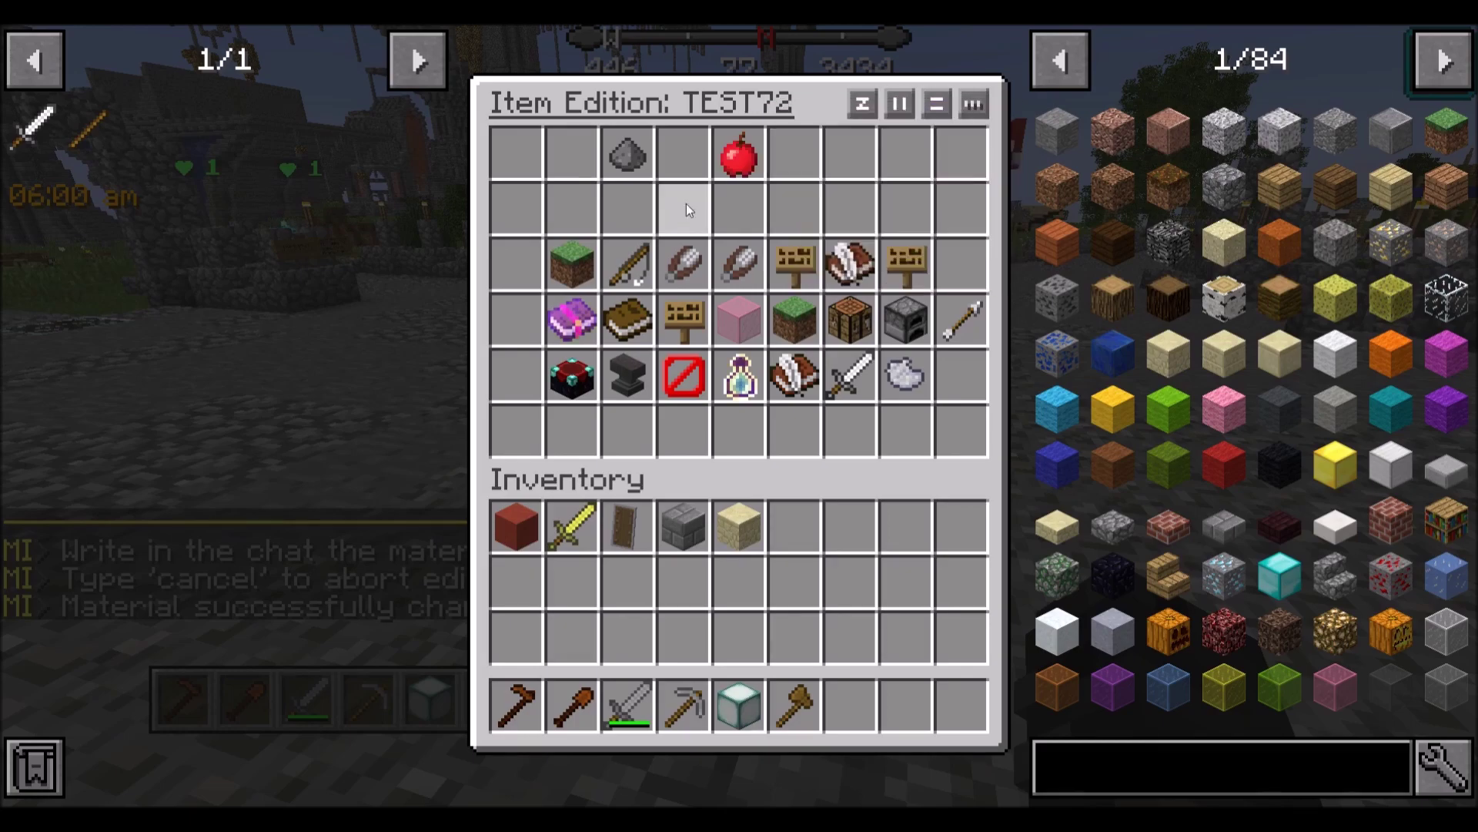
pyautogui.click(565, 262)
pyautogui.write('tiron_sword')
pyautogui.press('Return')
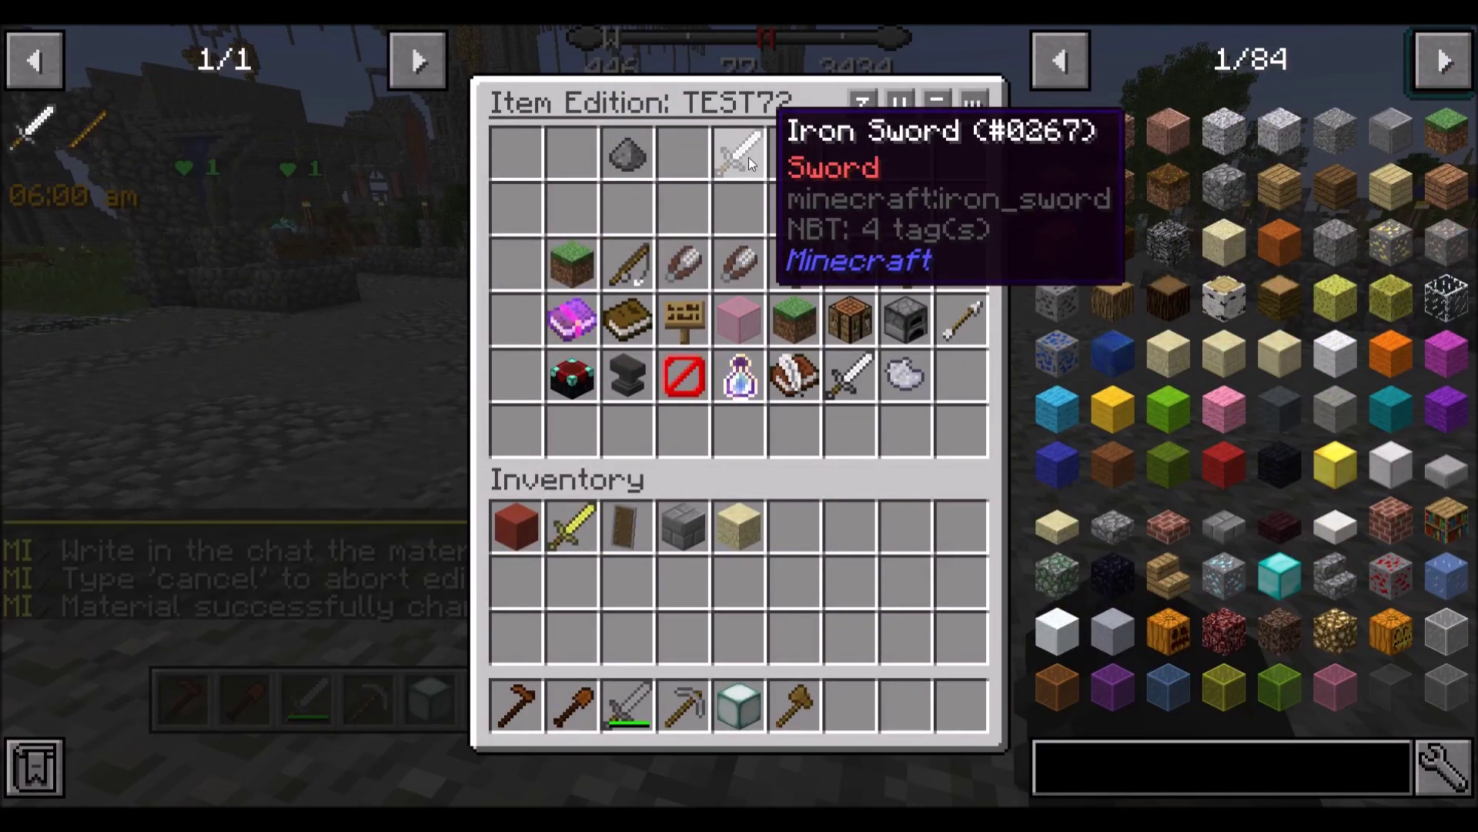
# Remove TEST72's default durability and set Max Custom Durability to 500.
pyautogui.rightClick(637, 251)
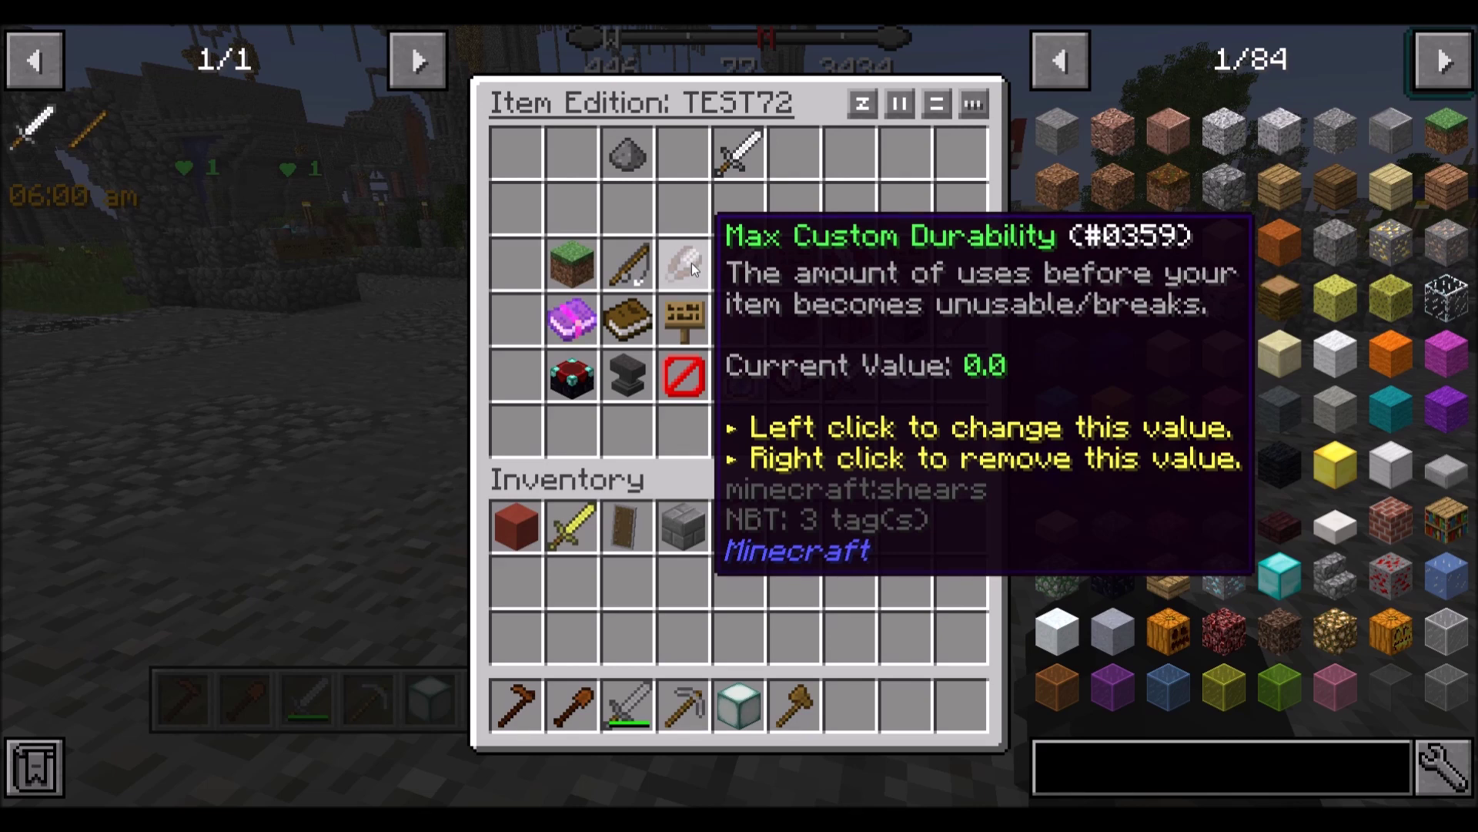
pyautogui.click(692, 261)
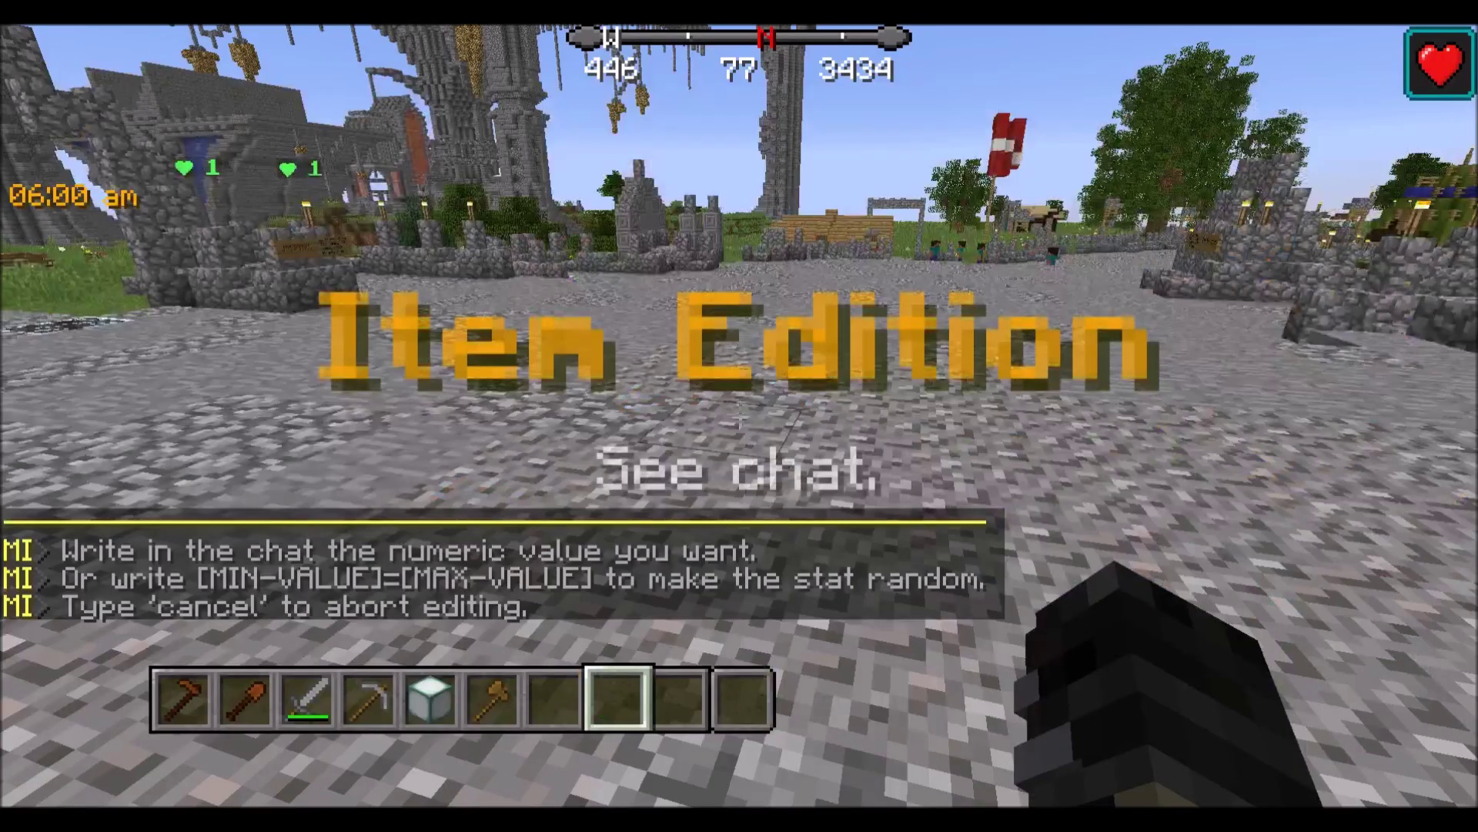
pyautogui.write('t500')
pyautogui.press('Return')
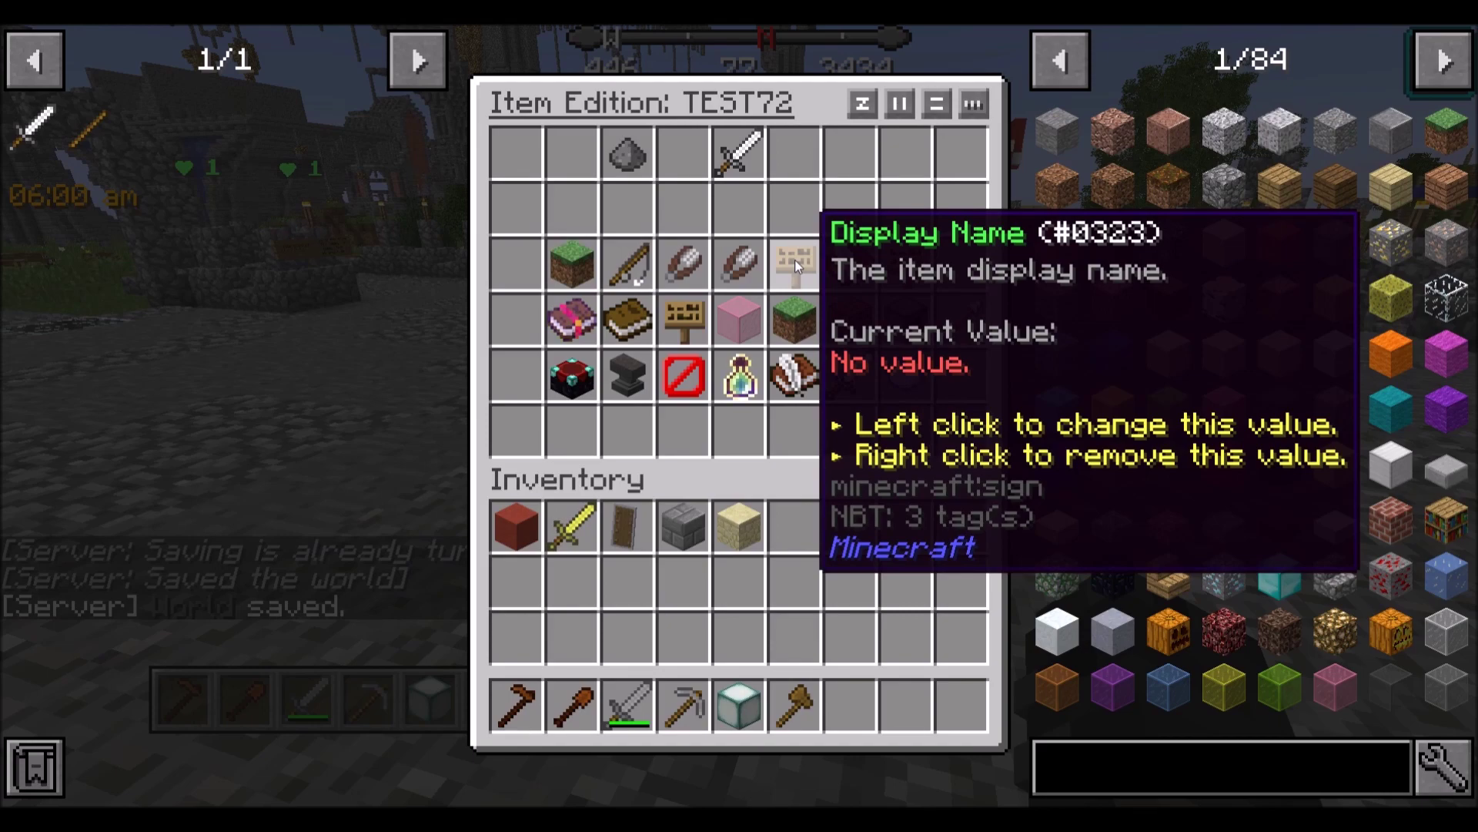
# Set the display name to '&4Test Sword 72', showing 'Test Sword 72' in red.
pyautogui.click(794, 260)
pyautogui.press('t')
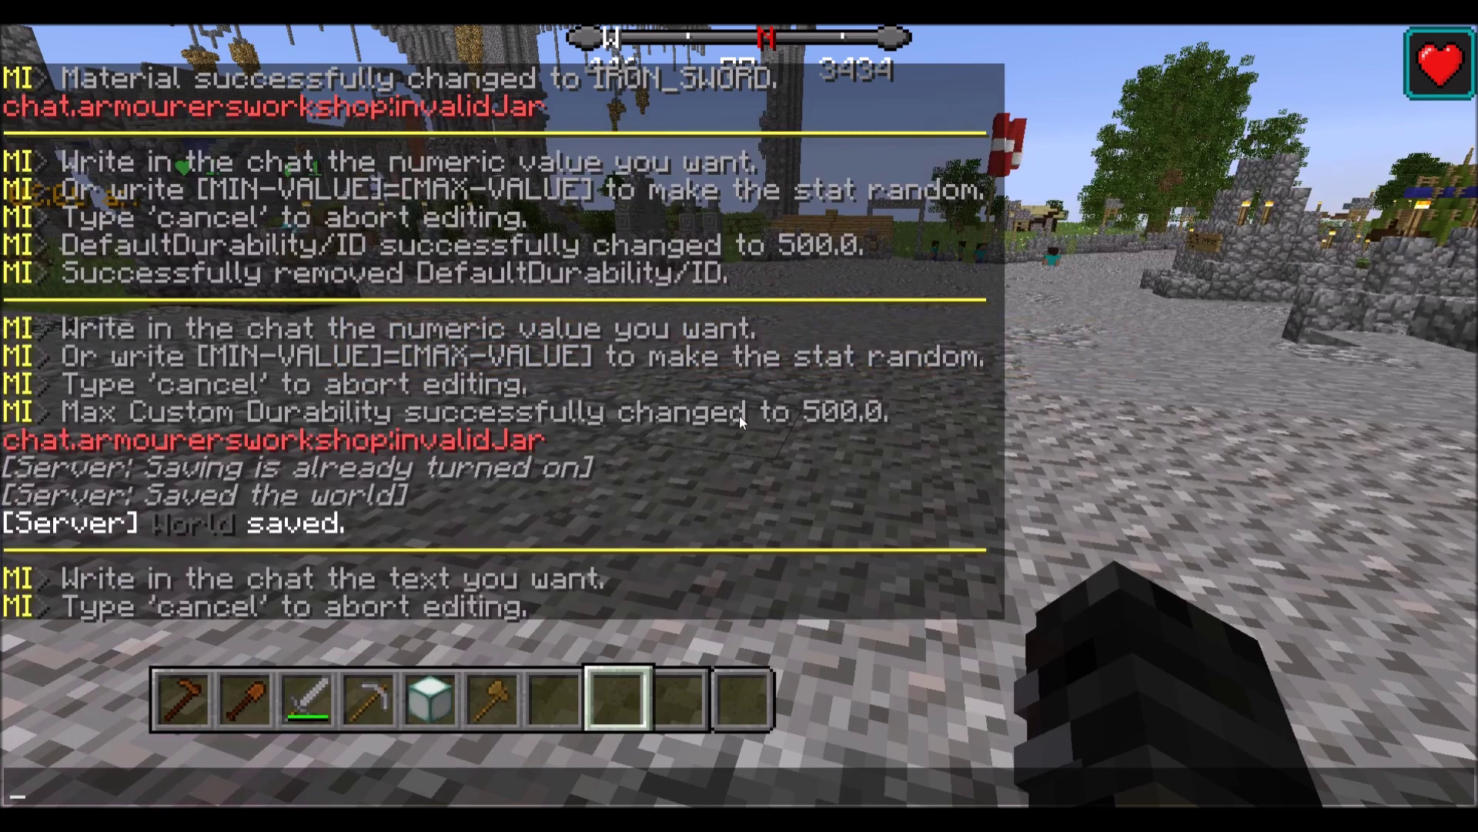
pyautogui.write('&4Te')
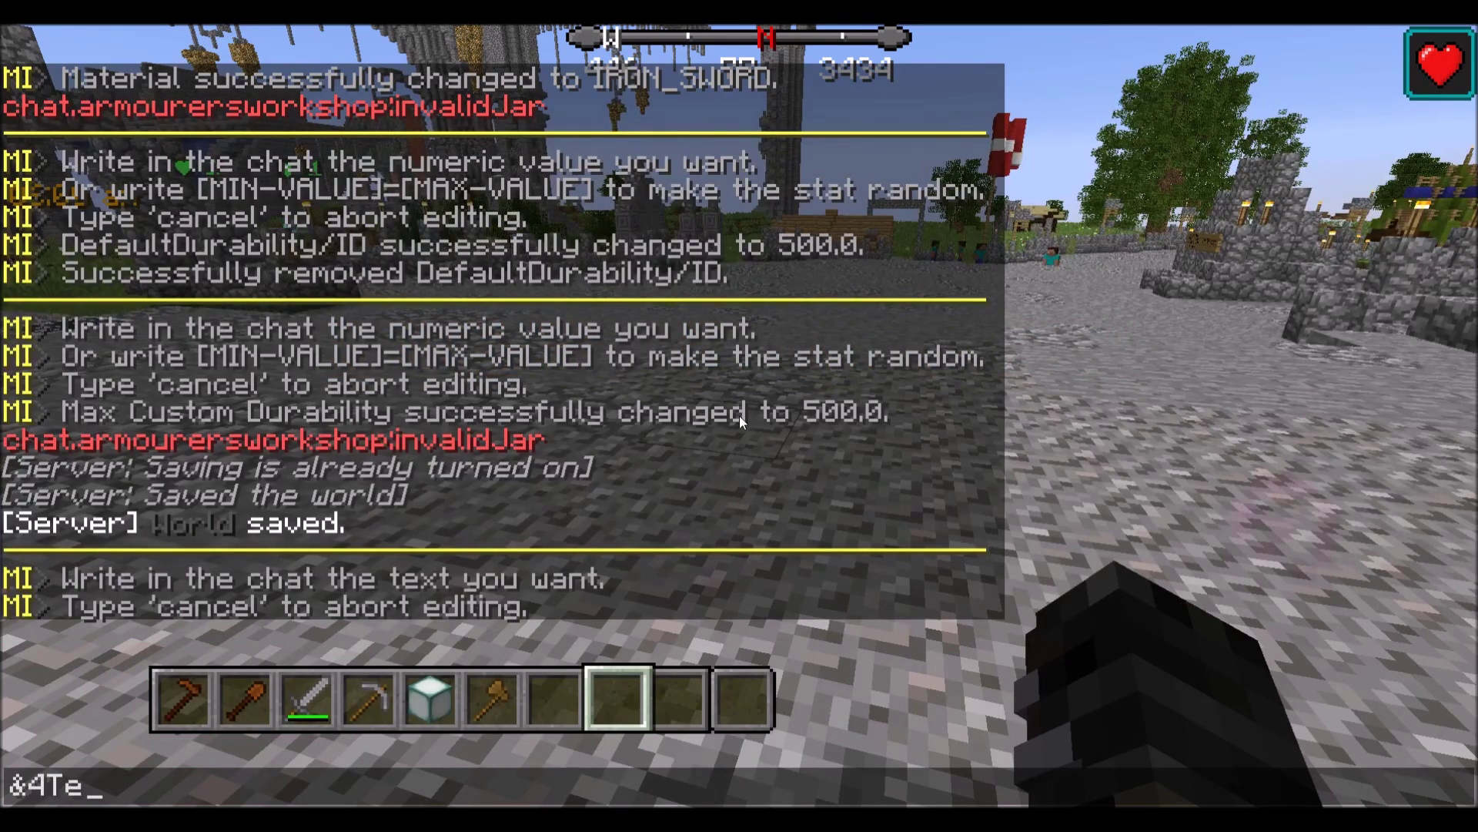
pyautogui.write('st Sword 72')
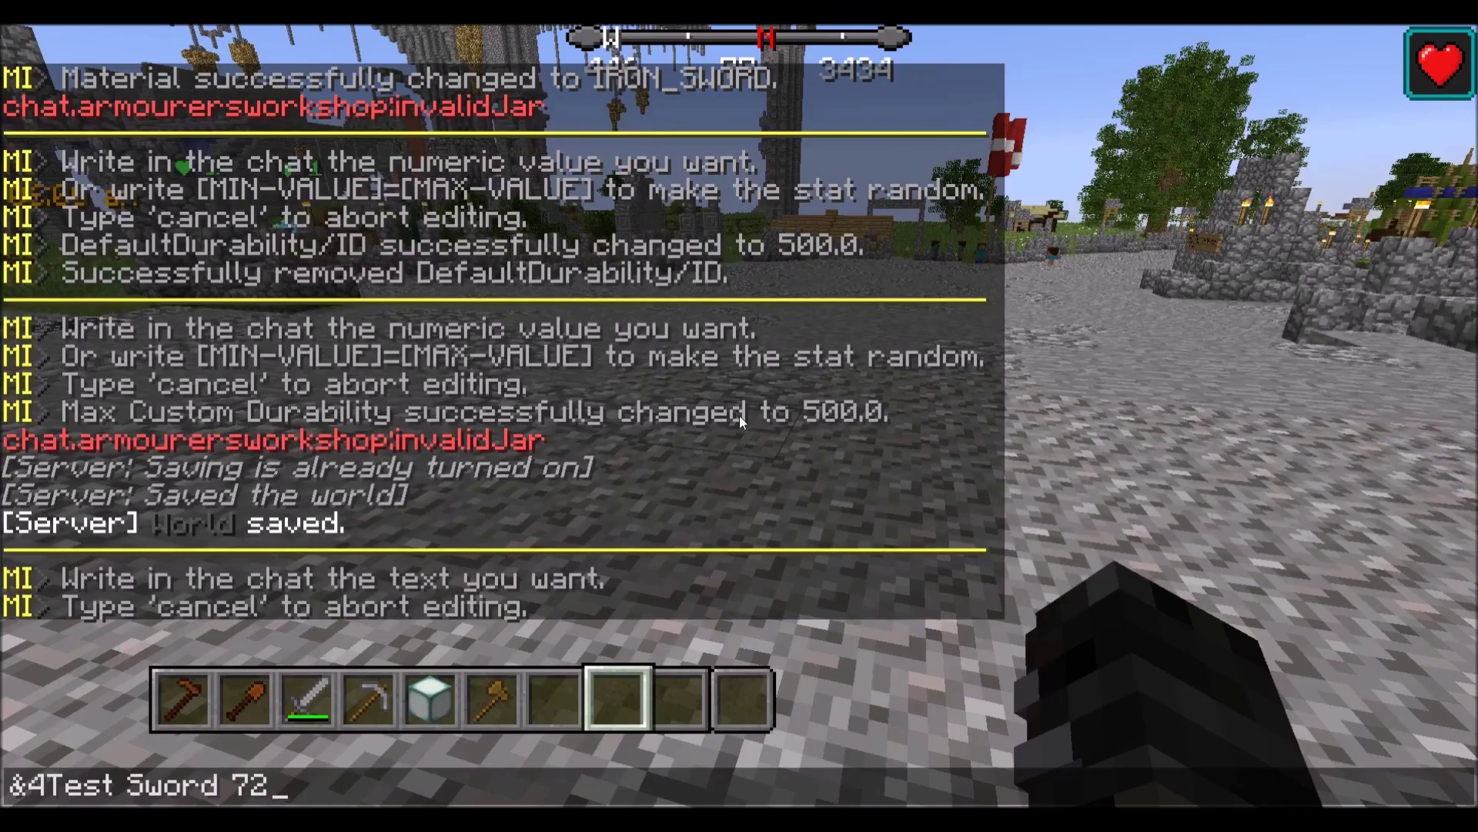
pyautogui.press('Return')
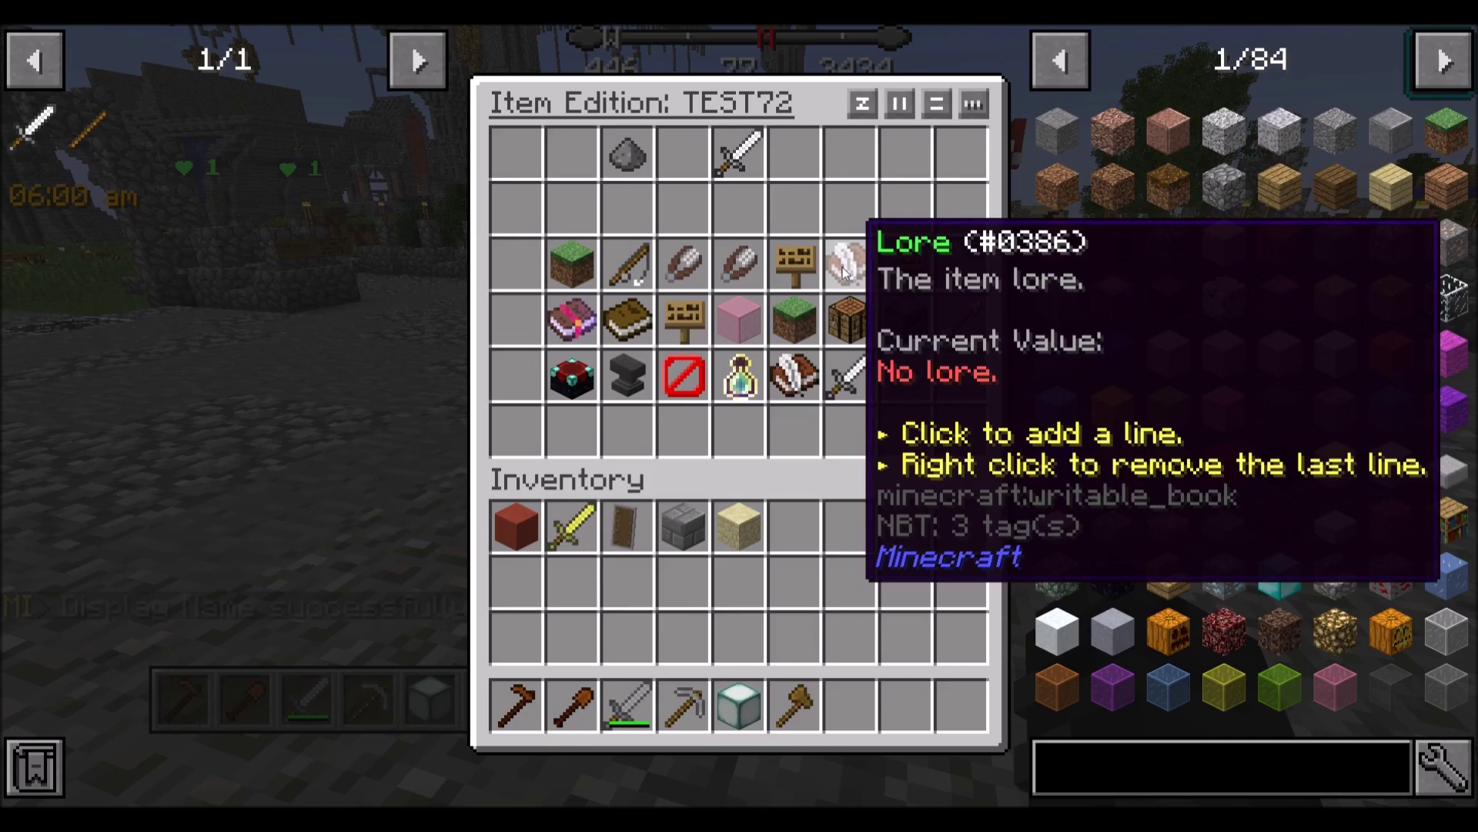
# Add the gold lore line '&6This is some test lore' to the sword.
pyautogui.click(843, 271)
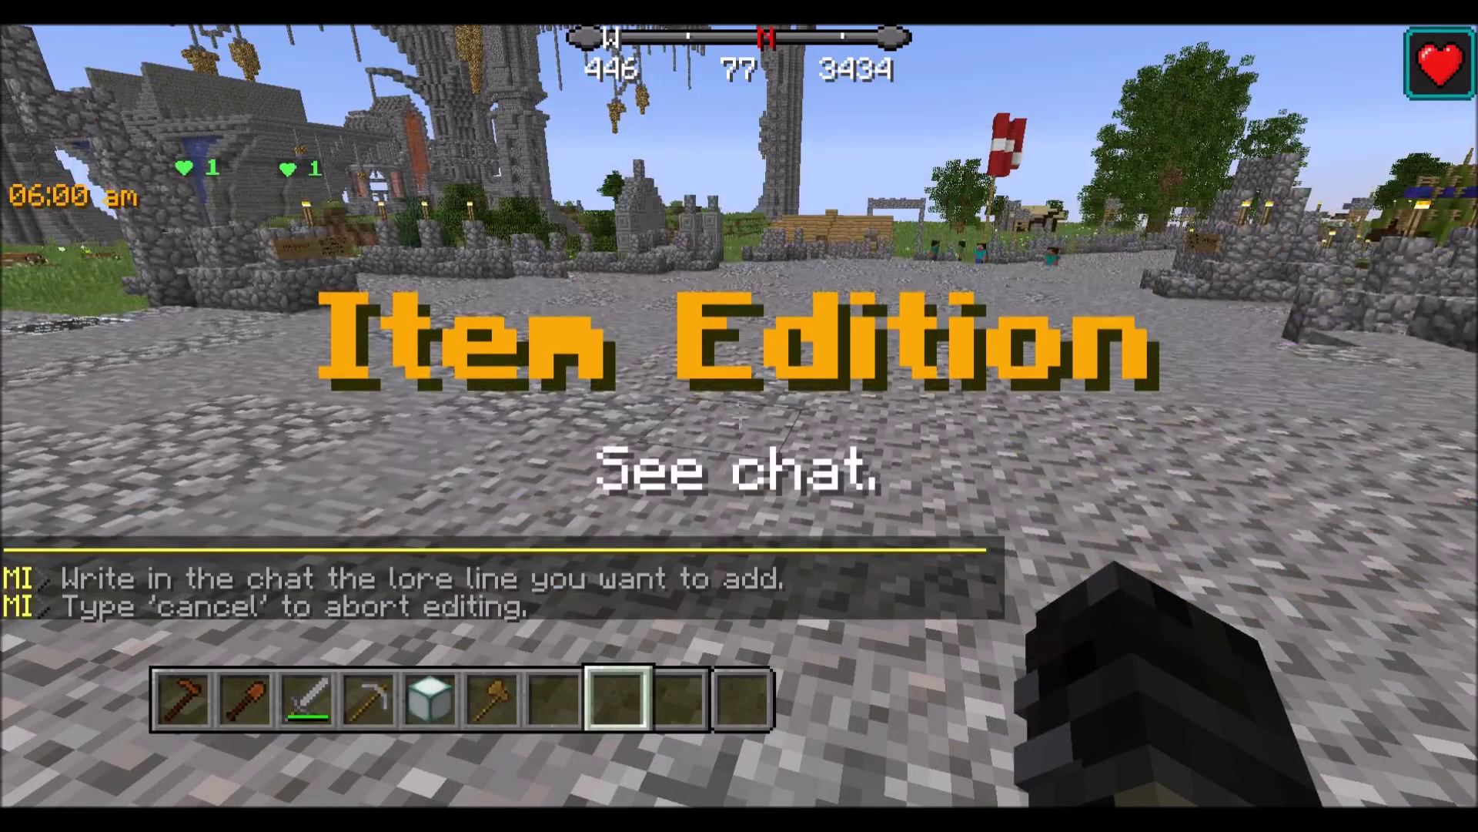
pyautogui.press('t')
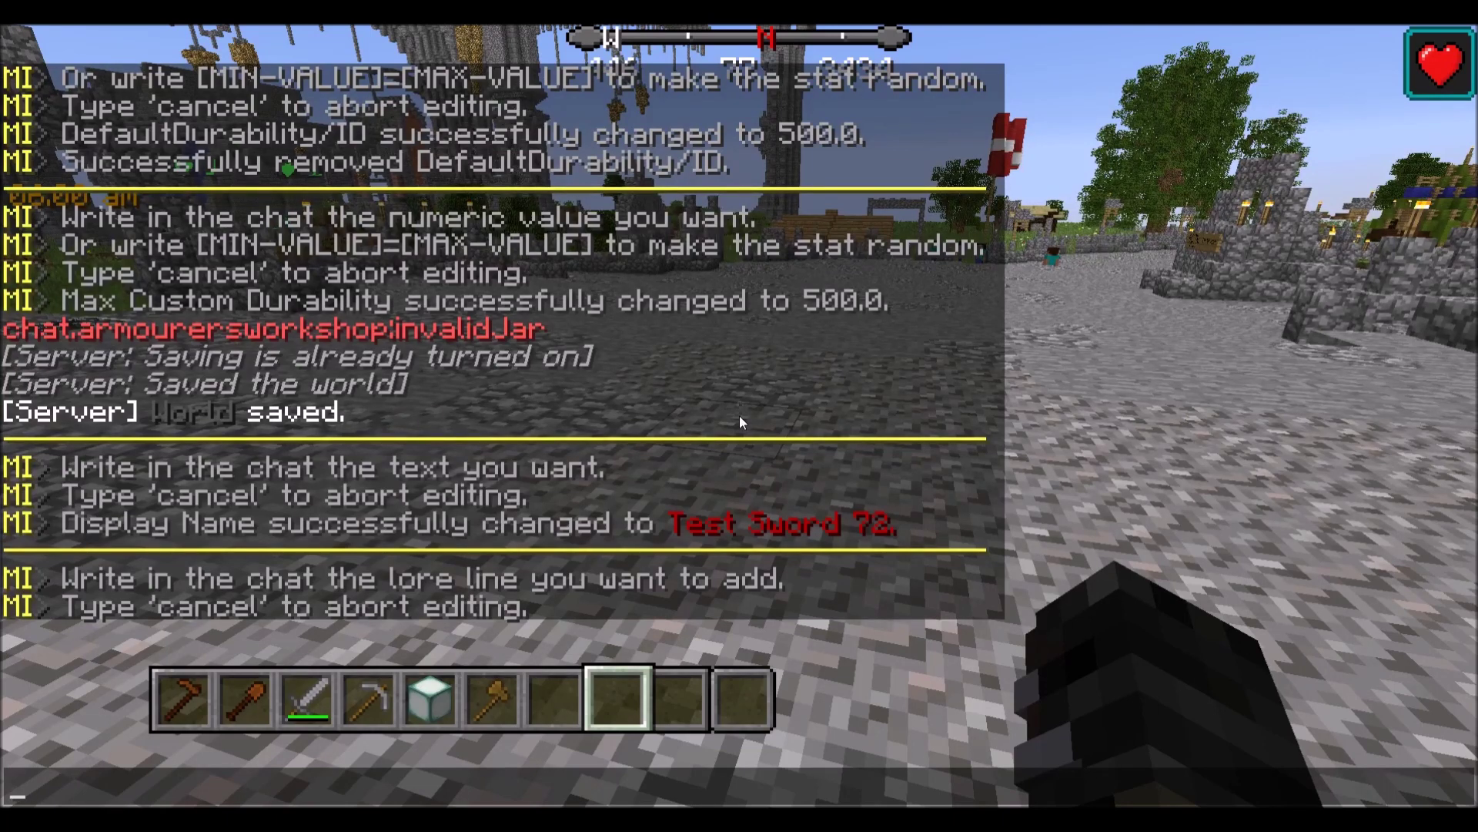
pyautogui.write('&6This i')
pyautogui.write('some test lore')
pyautogui.press('Return')
# Remove the last lore line, then re-add 'This is some test lore' twice from chat history.
pyautogui.moveTo(750, 159)
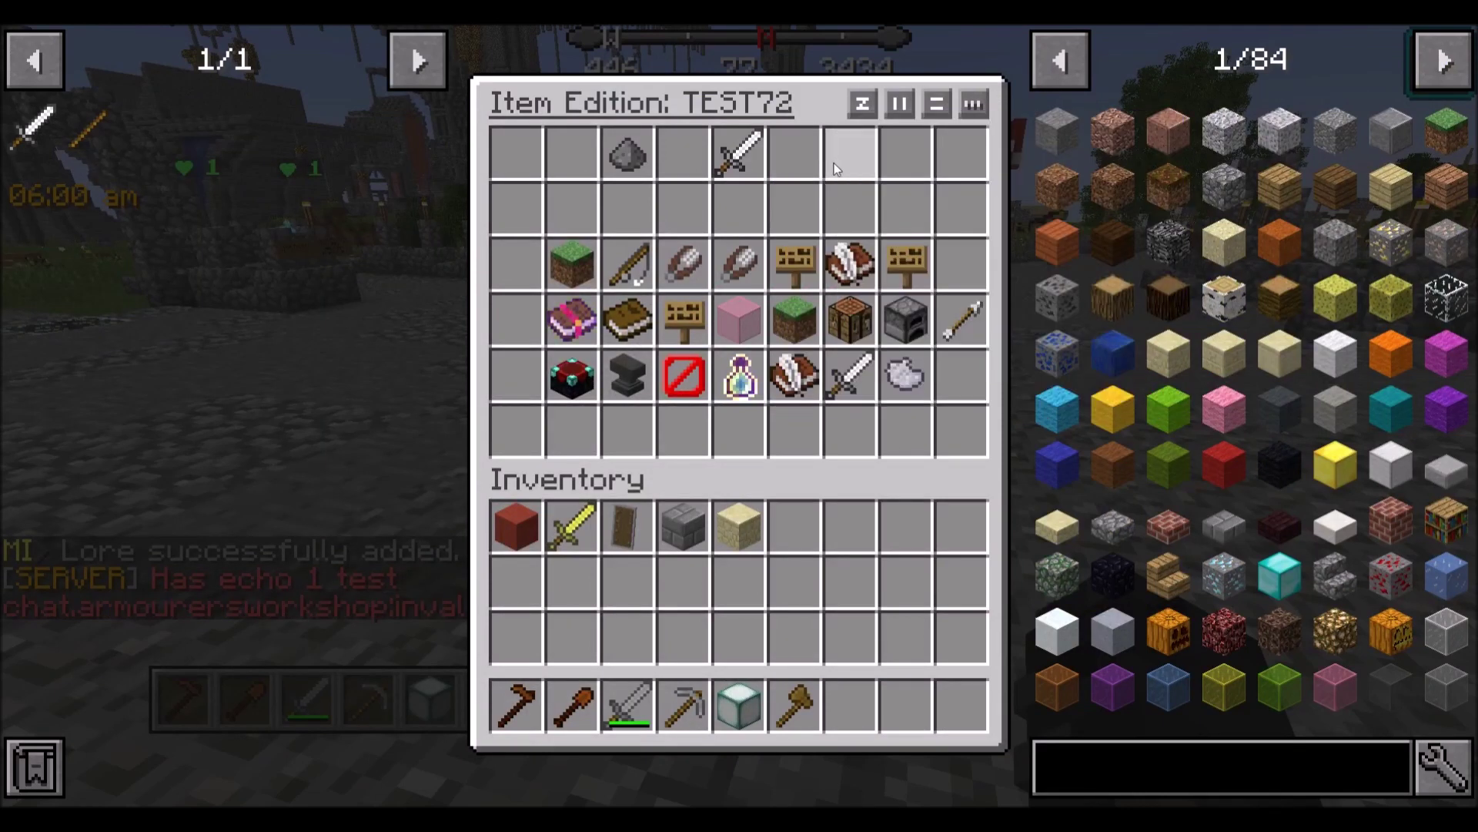
pyautogui.rightClick(847, 266)
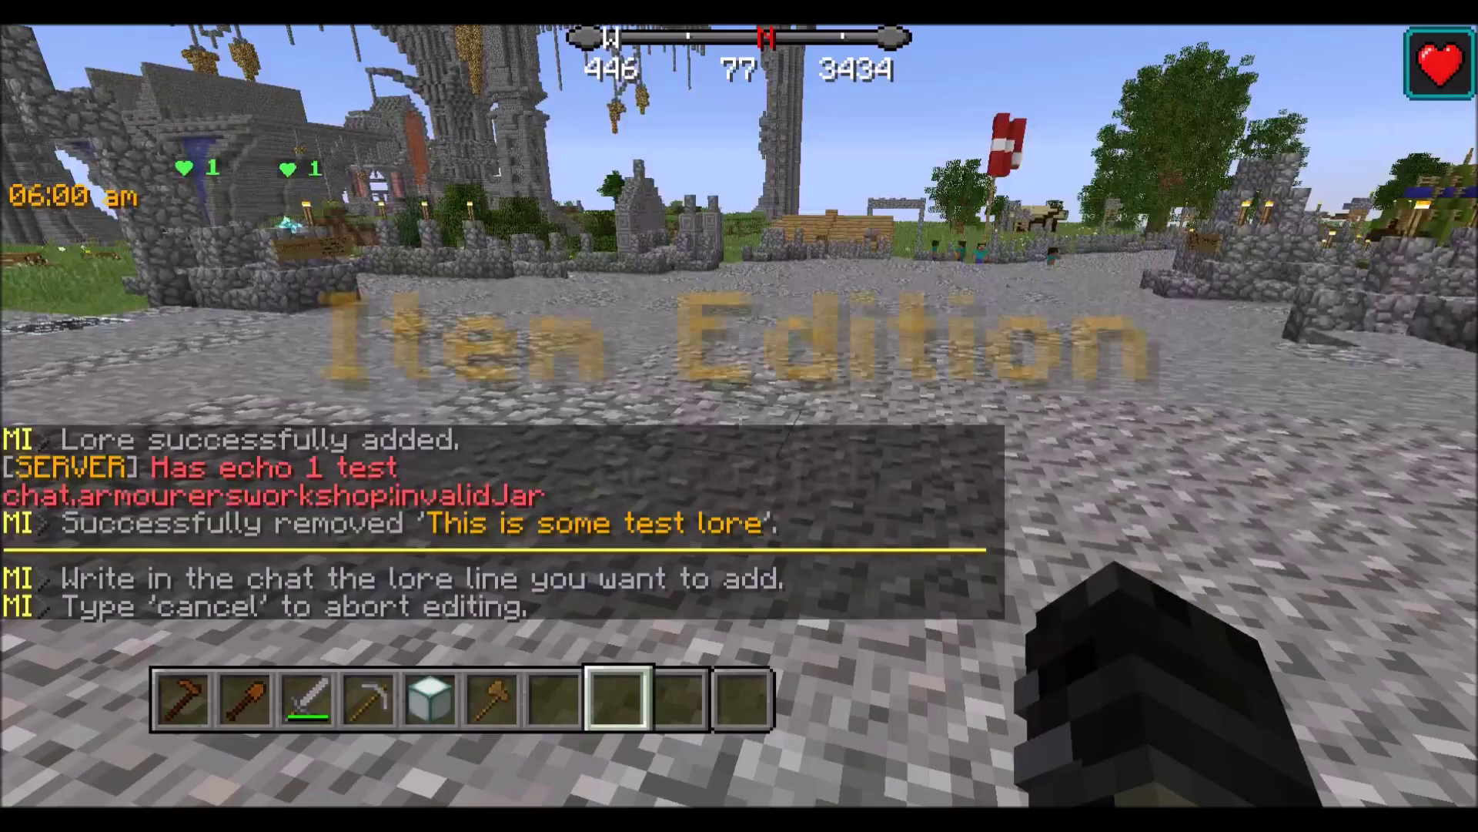
pyautogui.click(842, 259)
pyautogui.press('t')
pyautogui.press('Up')
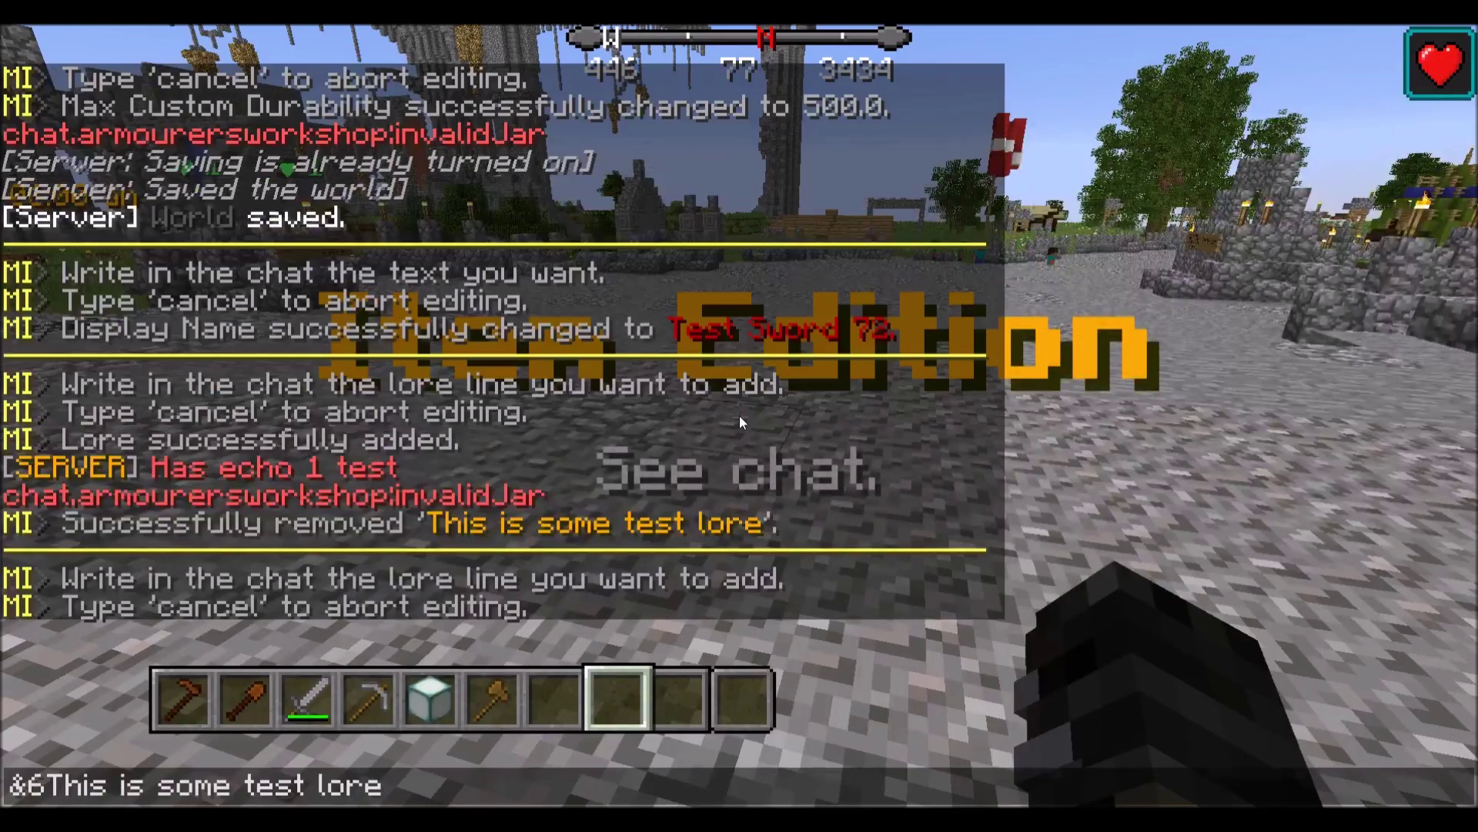
pyautogui.press('Return')
pyautogui.click(844, 259)
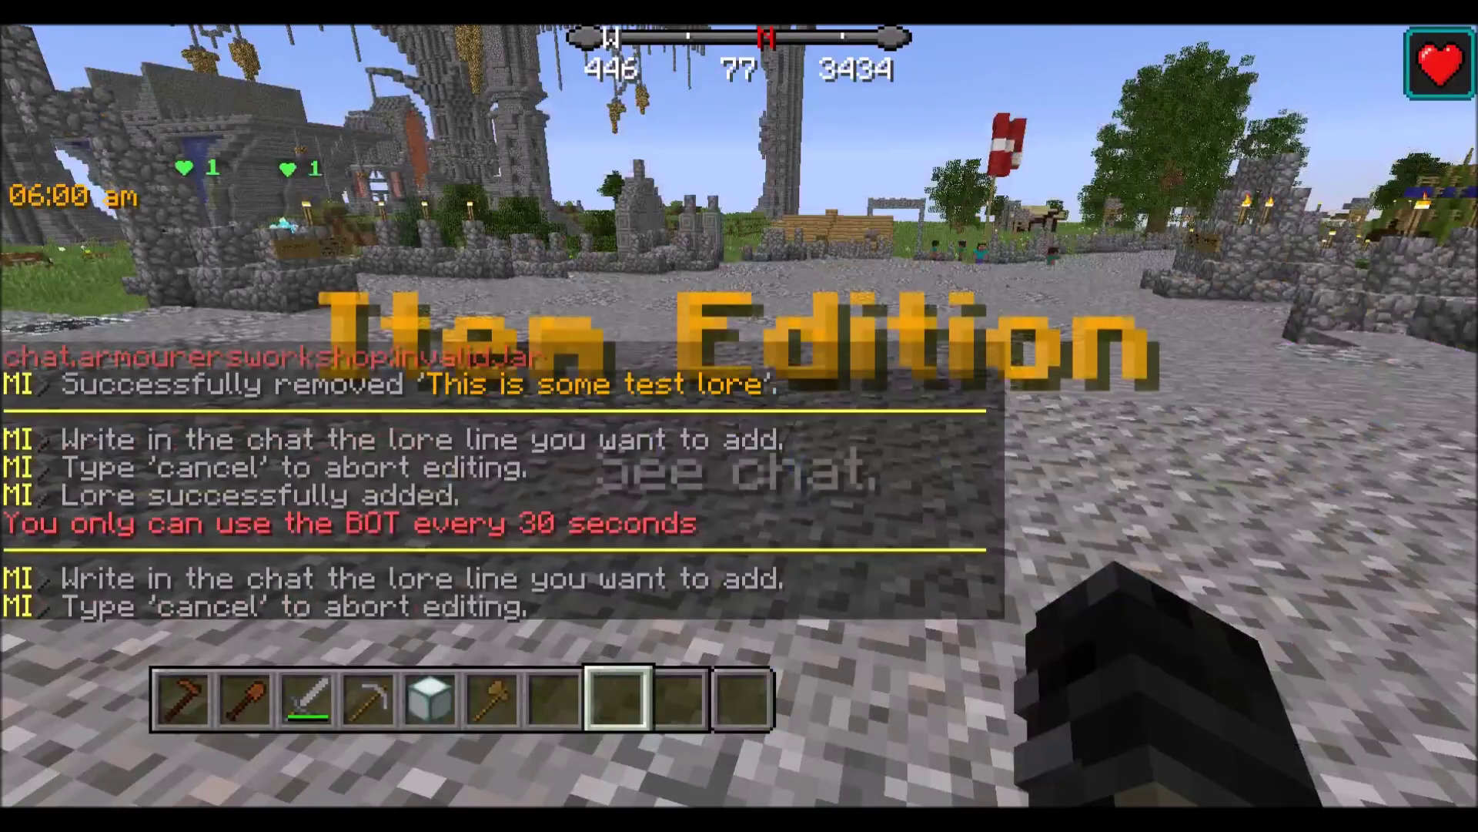
pyautogui.press('t')
pyautogui.press('Up')
pyautogui.press('Return')
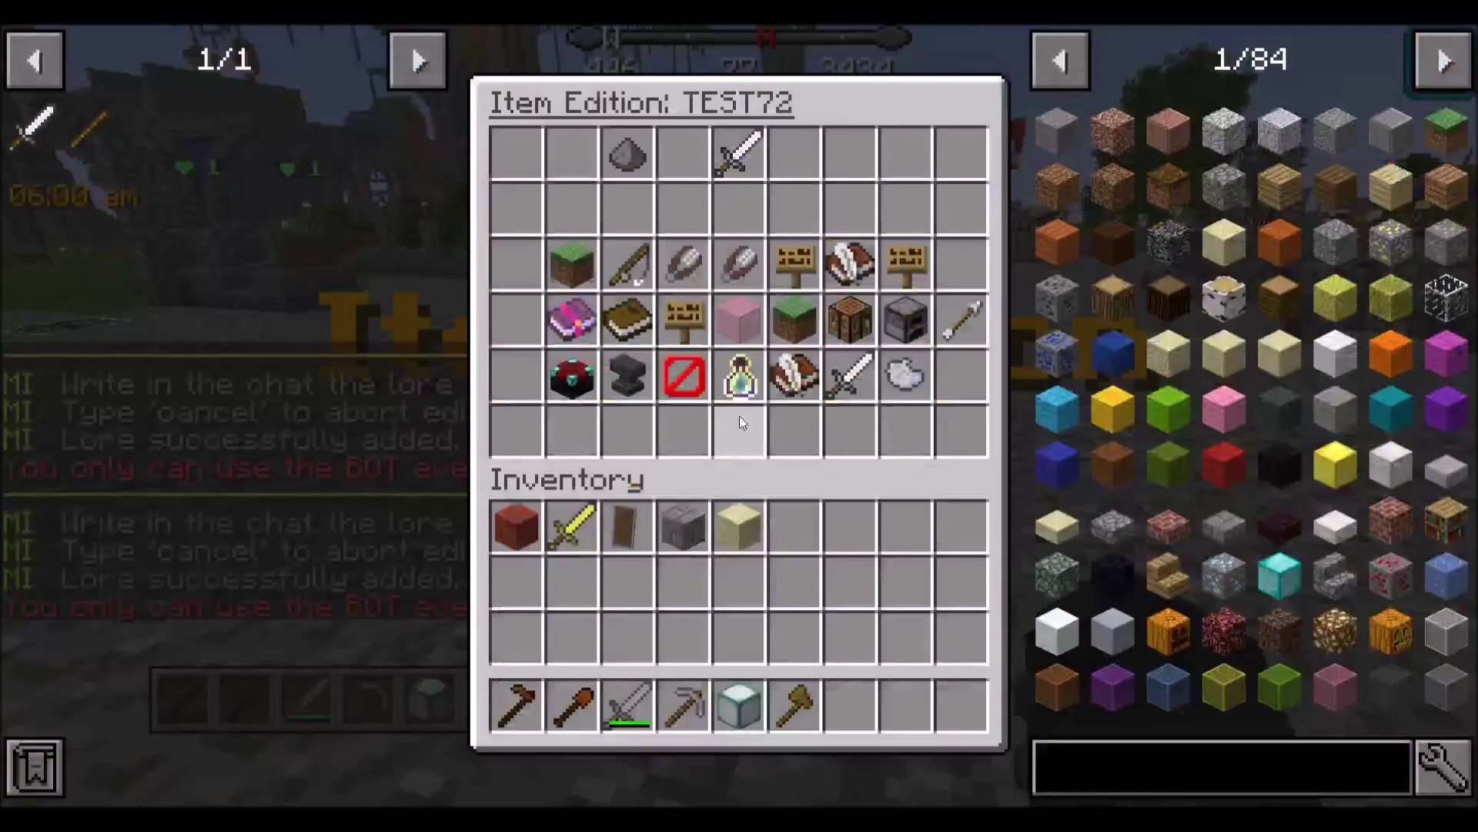
pyautogui.moveTo(762, 155)
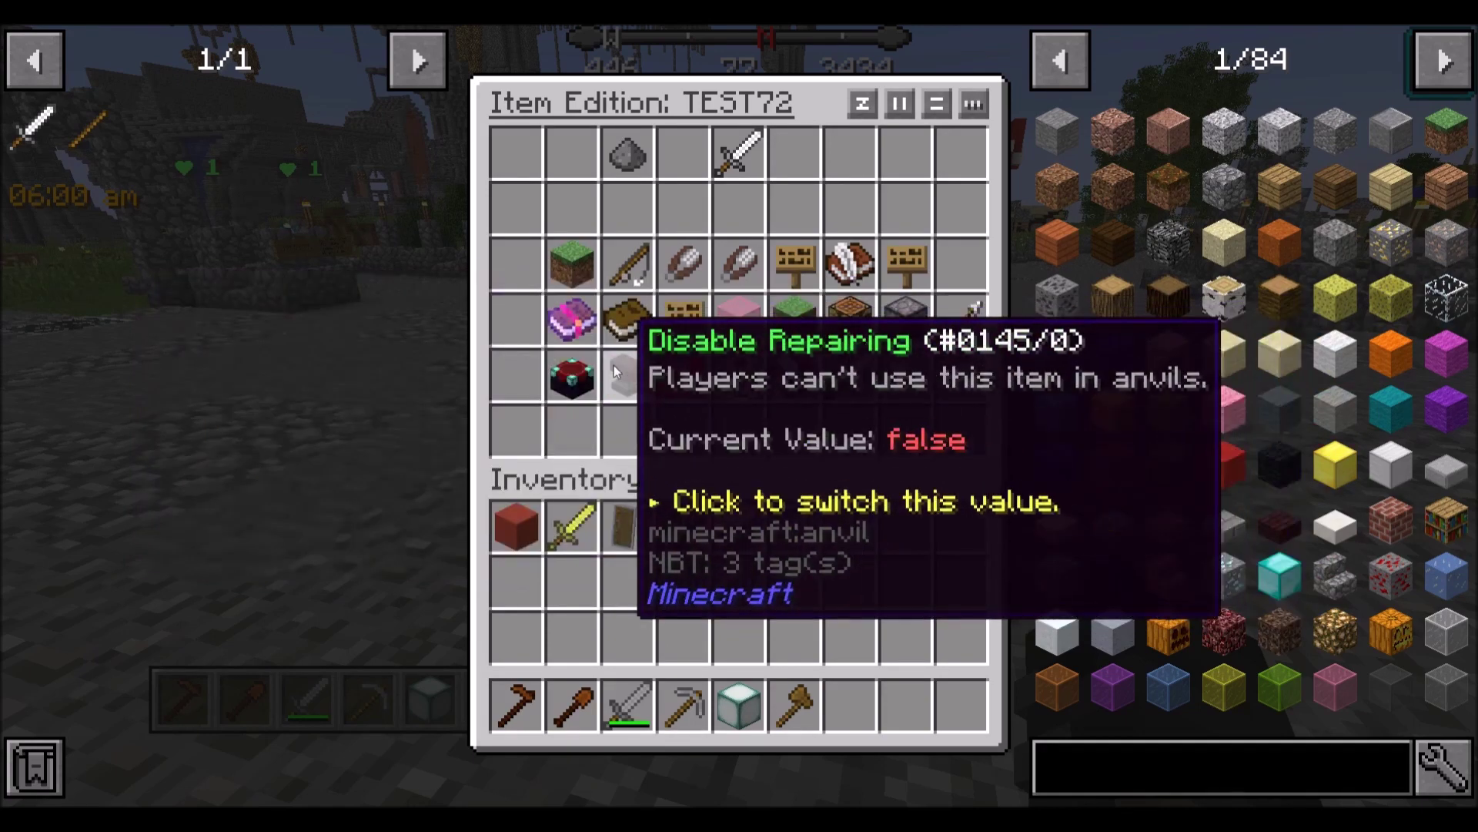
# Turn on Disable Enchanting and Disable Attack Passive, and set Required Level to 5.
pyautogui.click(577, 374)
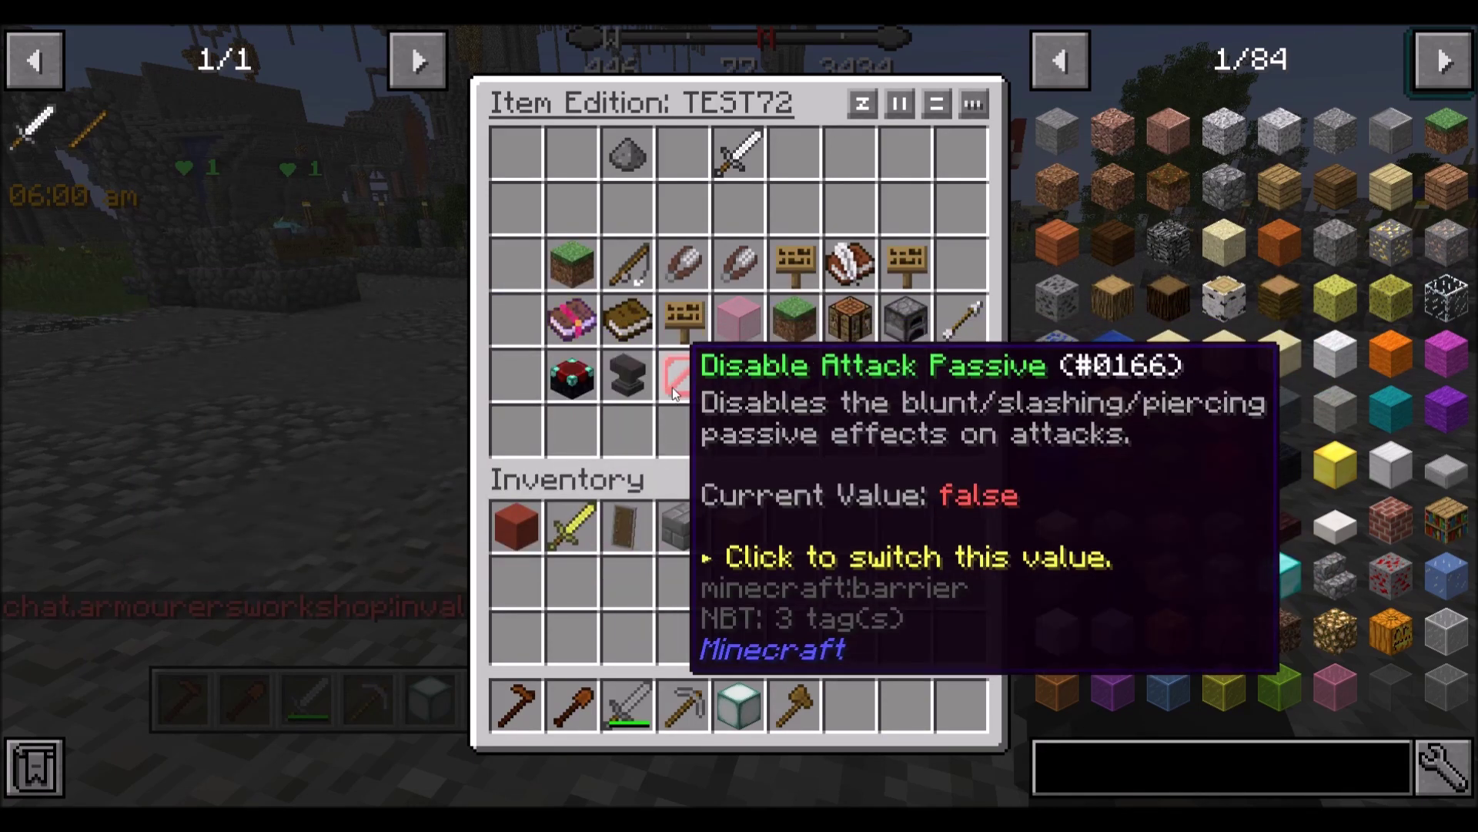
pyautogui.click(682, 382)
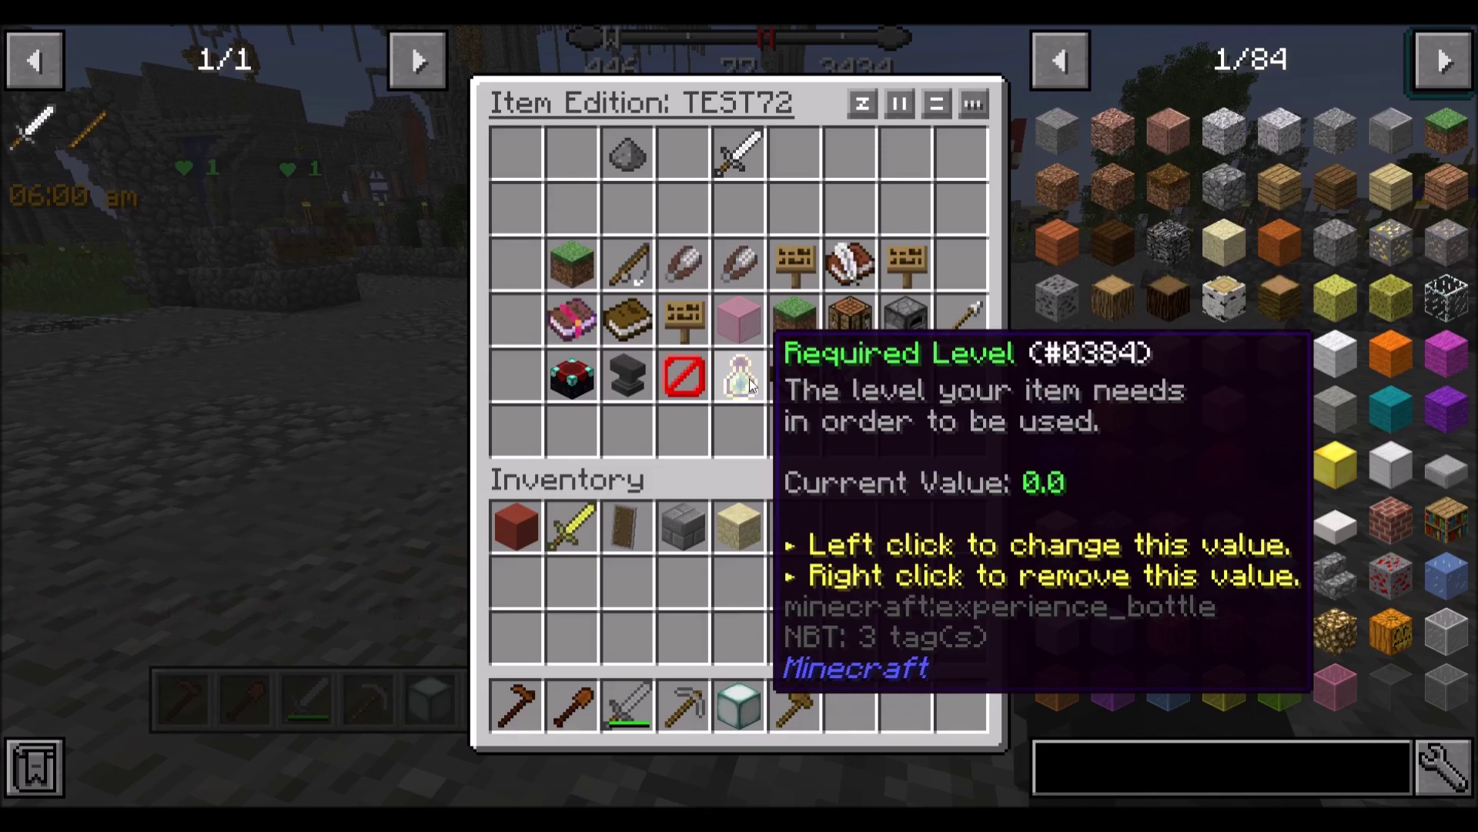
pyautogui.click(751, 383)
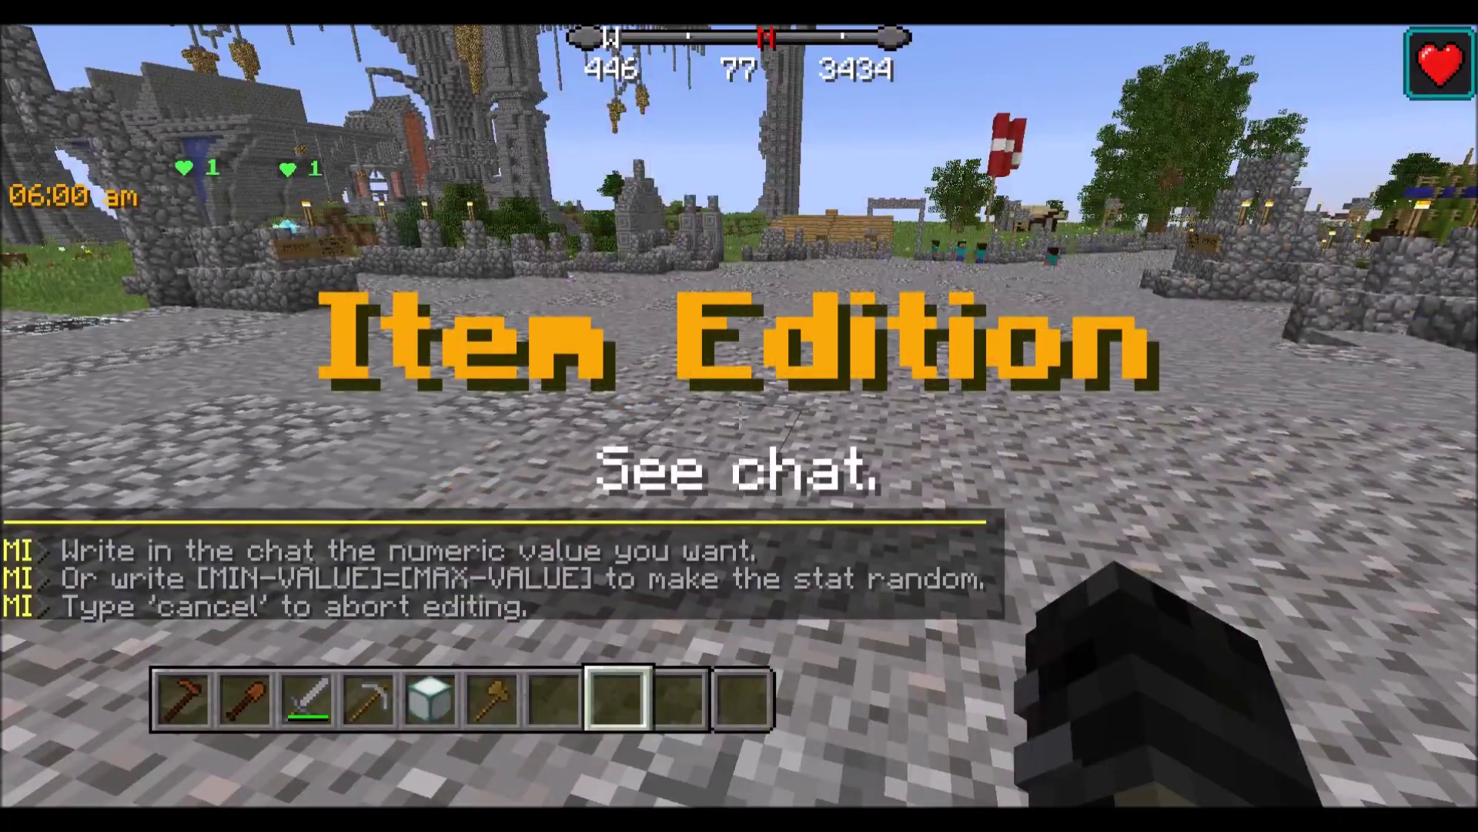
pyautogui.write('t5')
pyautogui.press('Return')
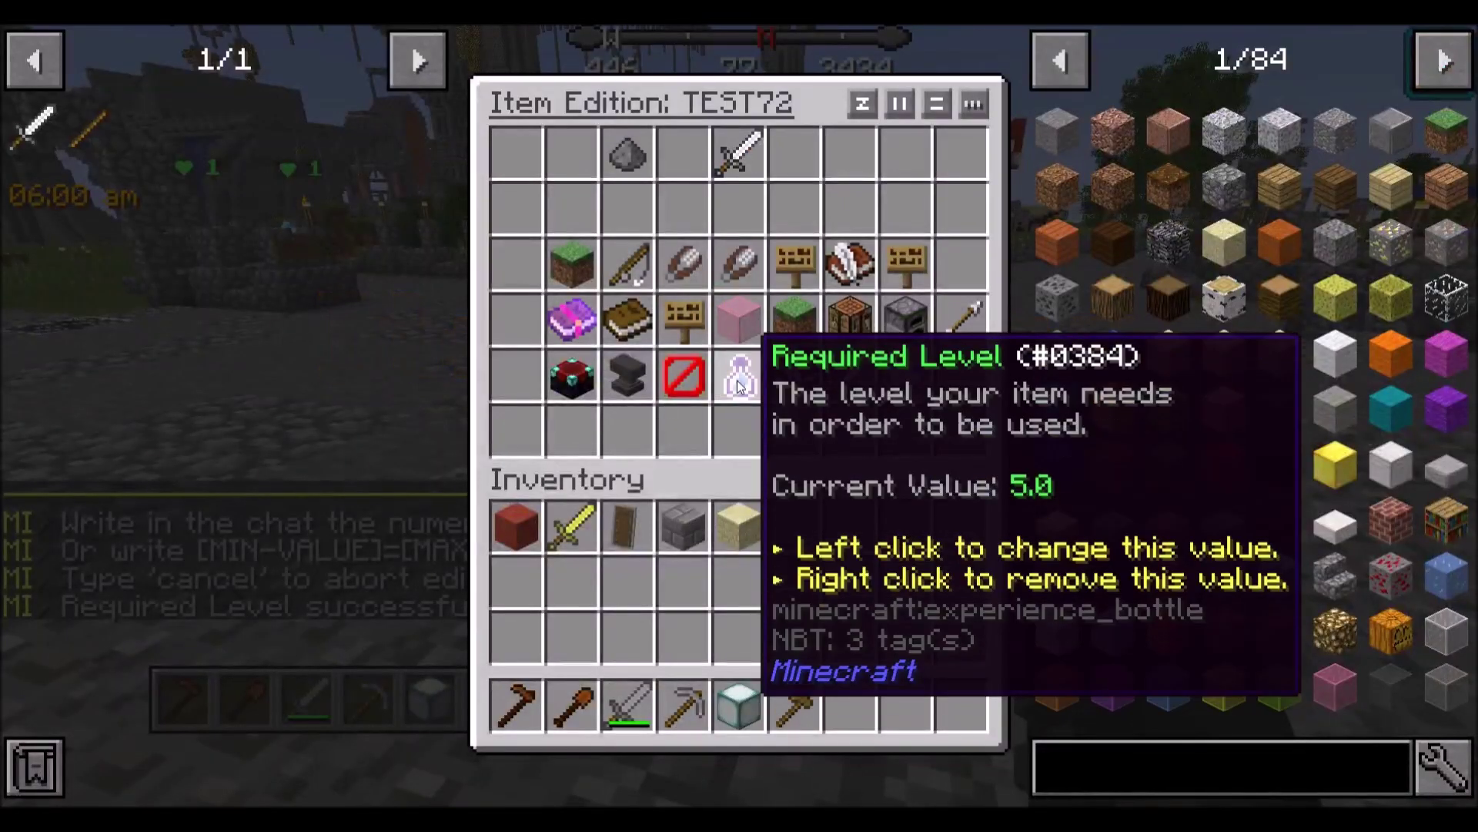
pyautogui.moveTo(740, 147)
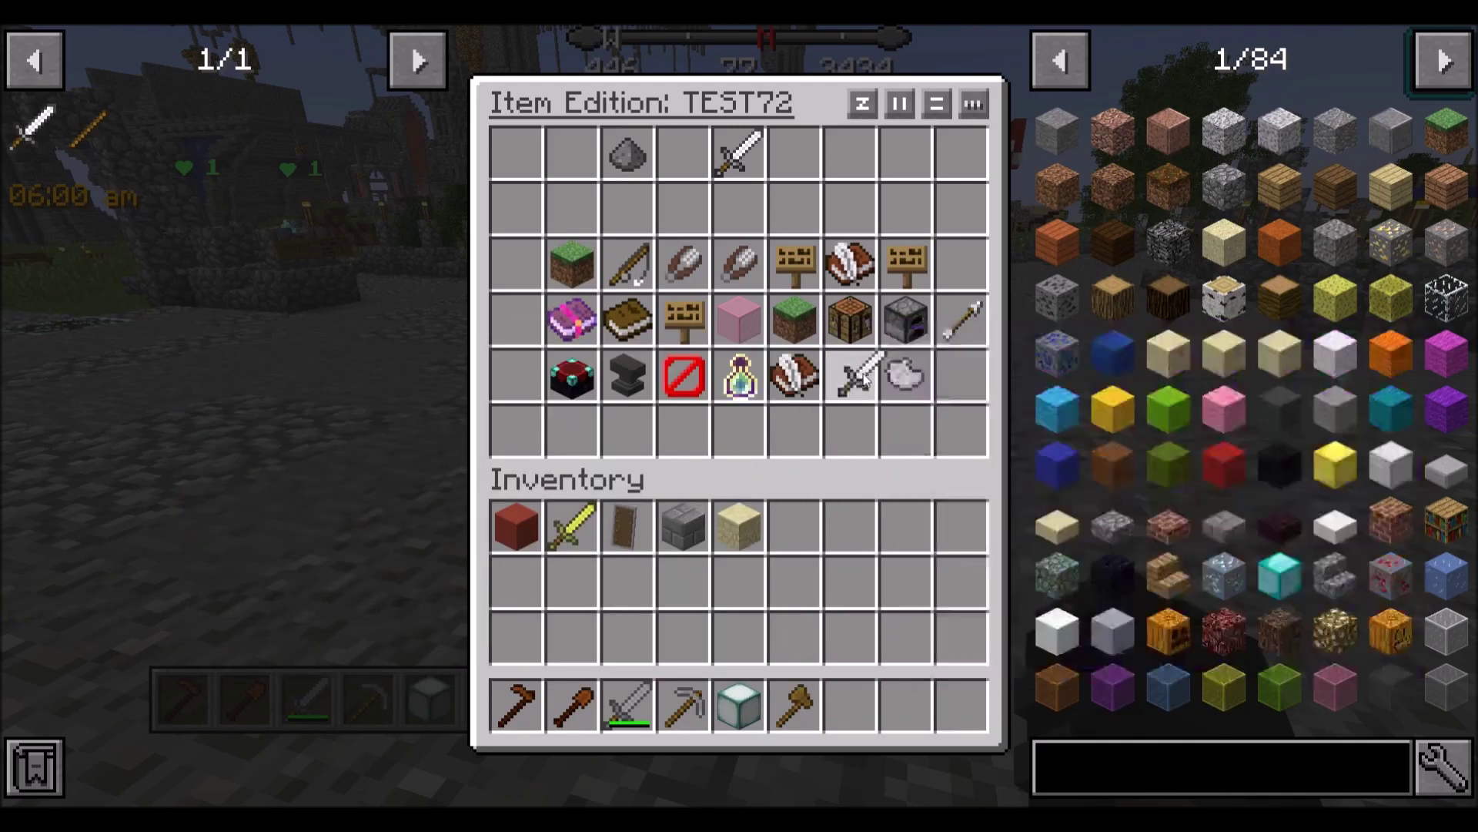
# Set Attack Damage to 100000 and Attack Speed to 2, then page forward to more stats.
pyautogui.click(862, 372)
pyautogui.write('t')
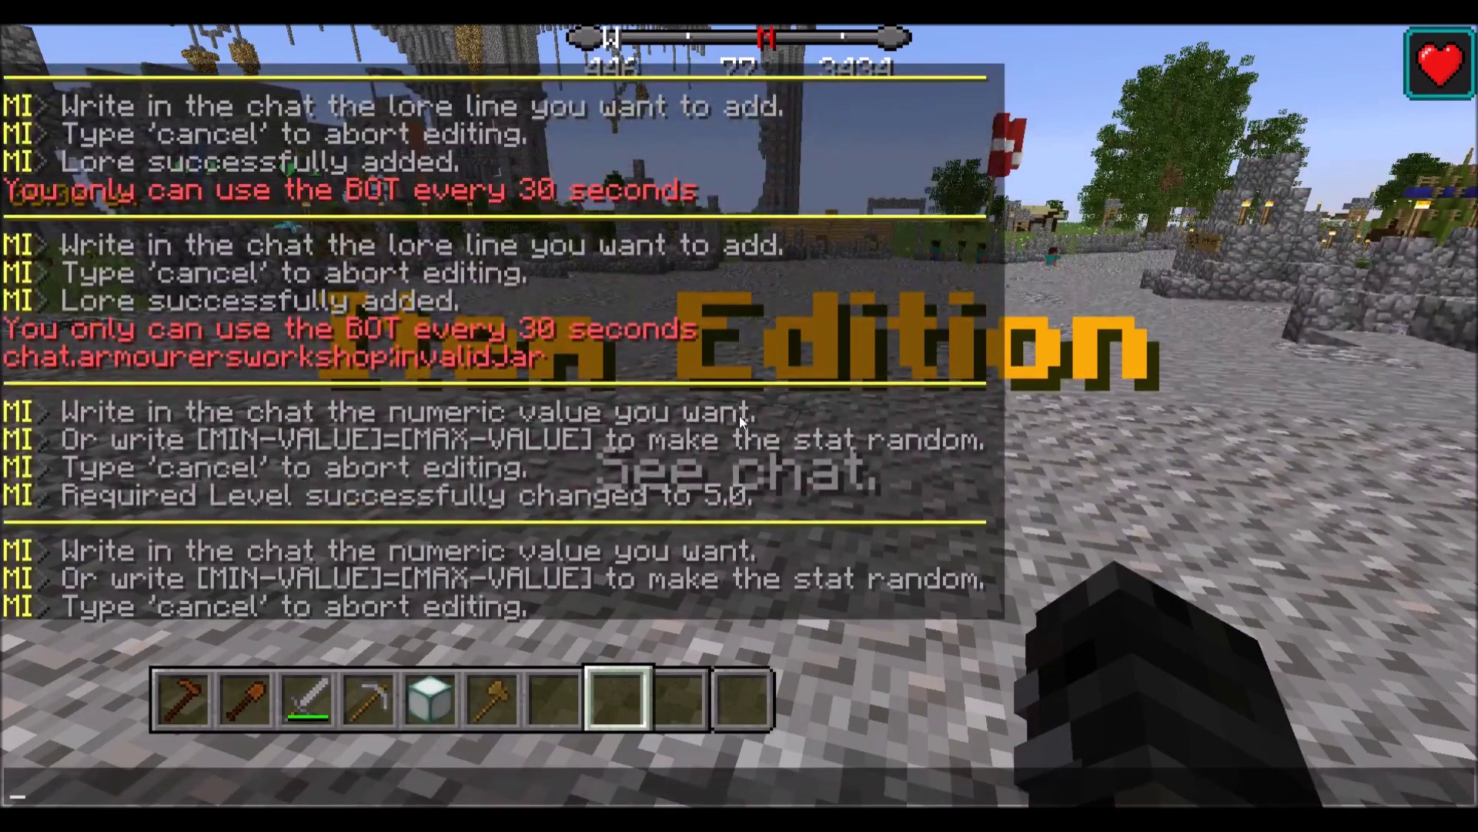
pyautogui.write('100000')
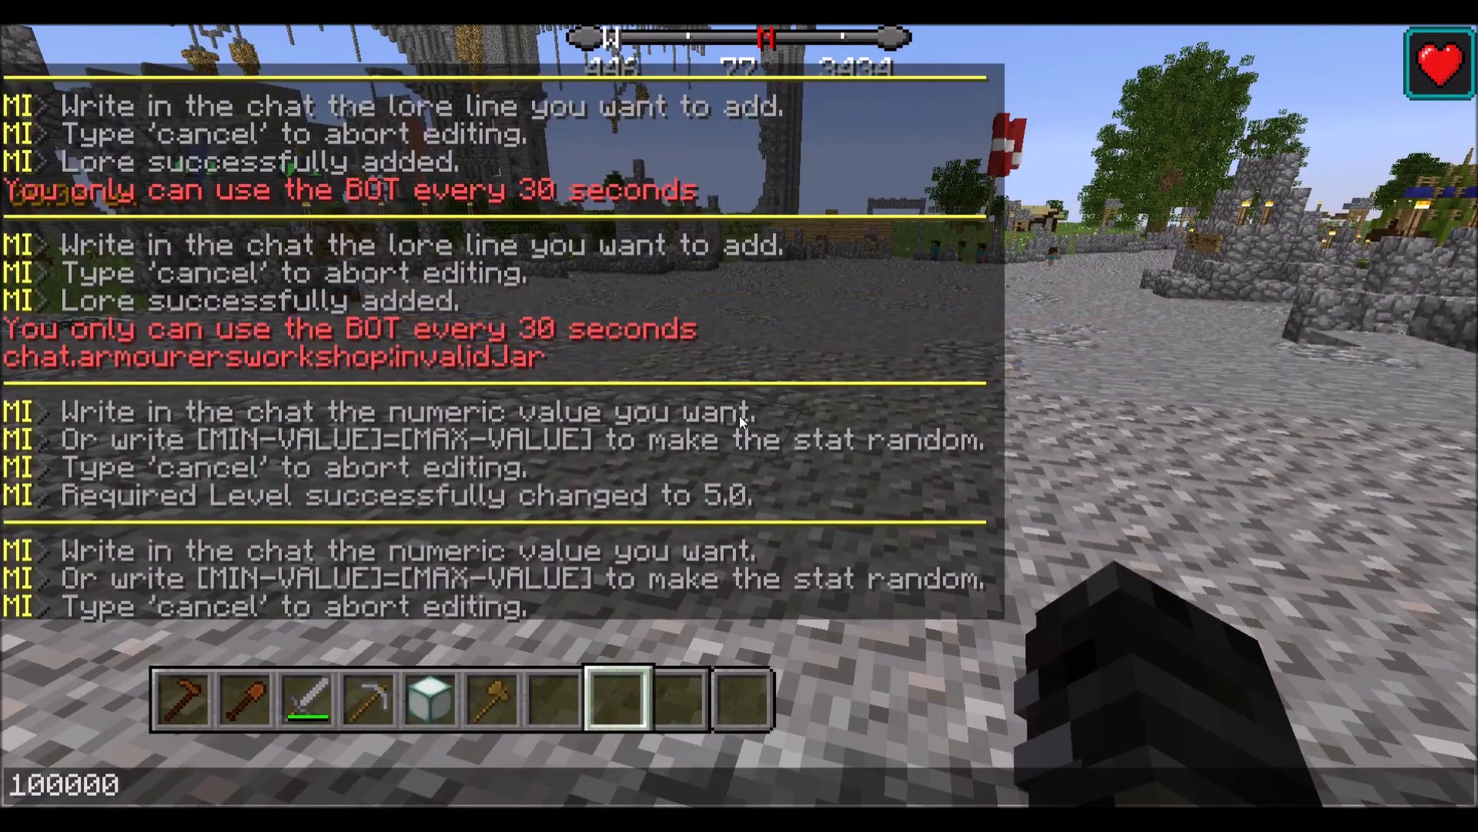
pyautogui.press('Return')
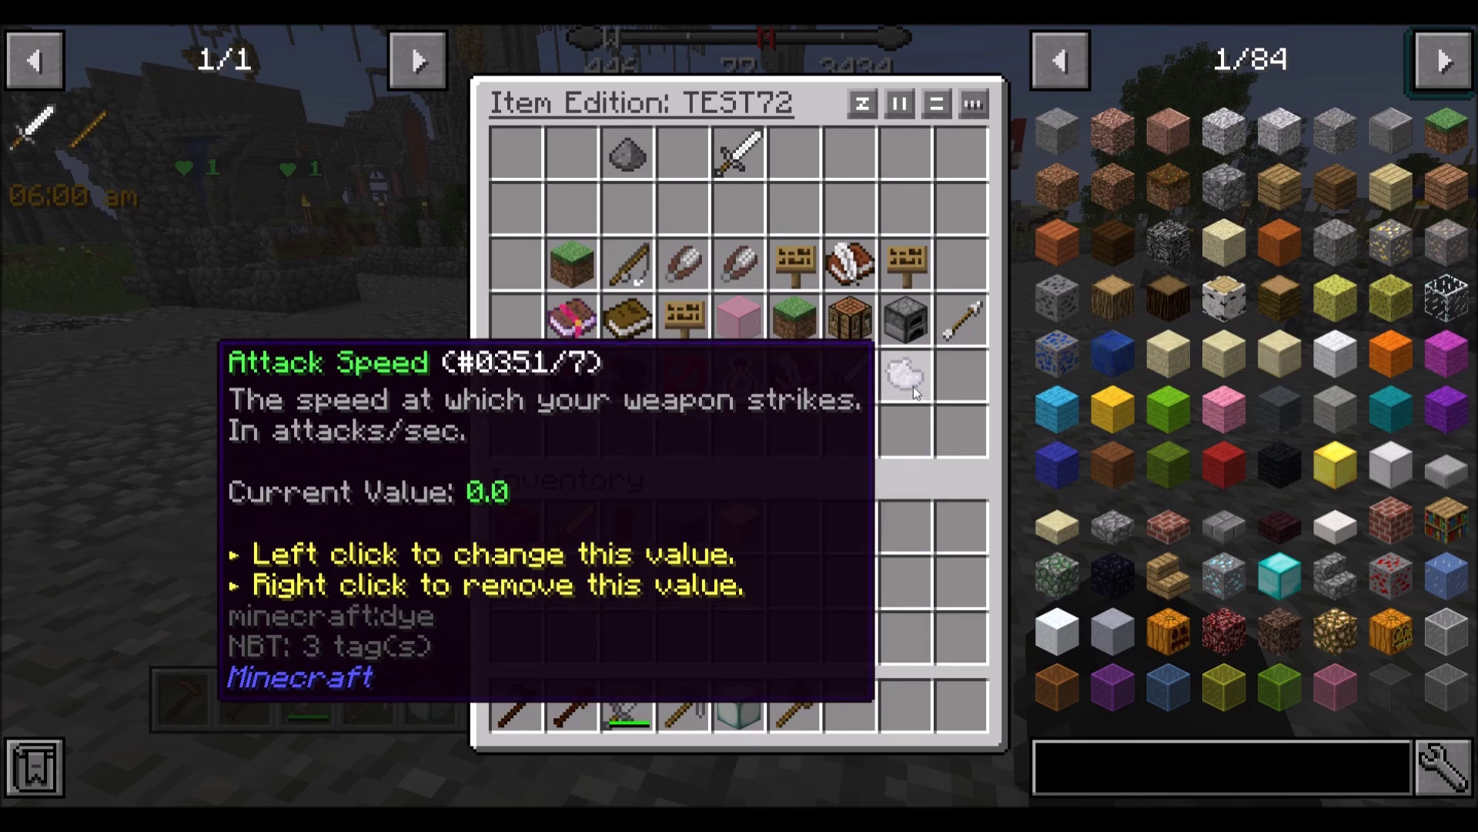
pyautogui.click(913, 386)
pyautogui.write('t2')
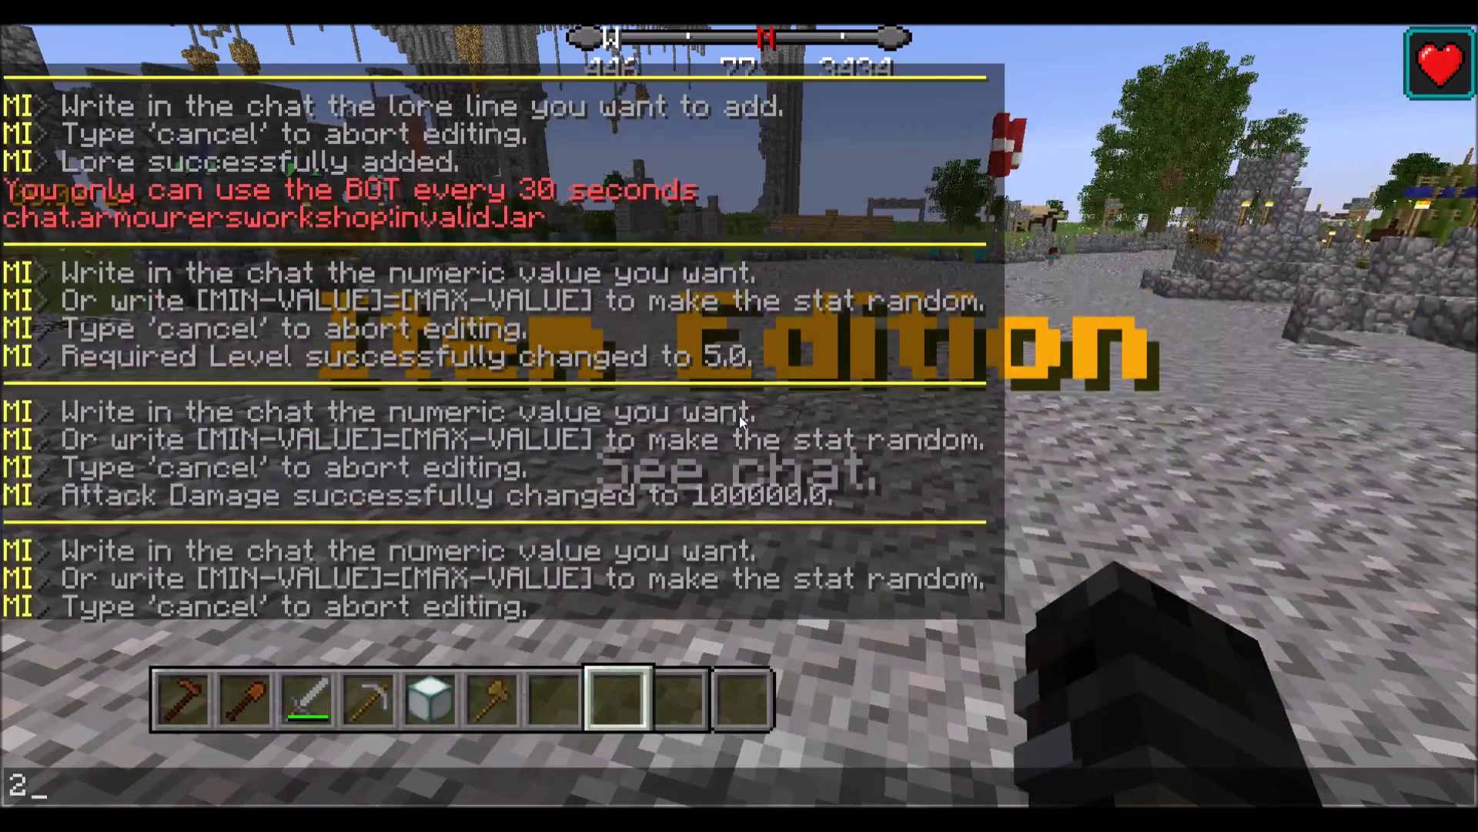
pyautogui.press('Return')
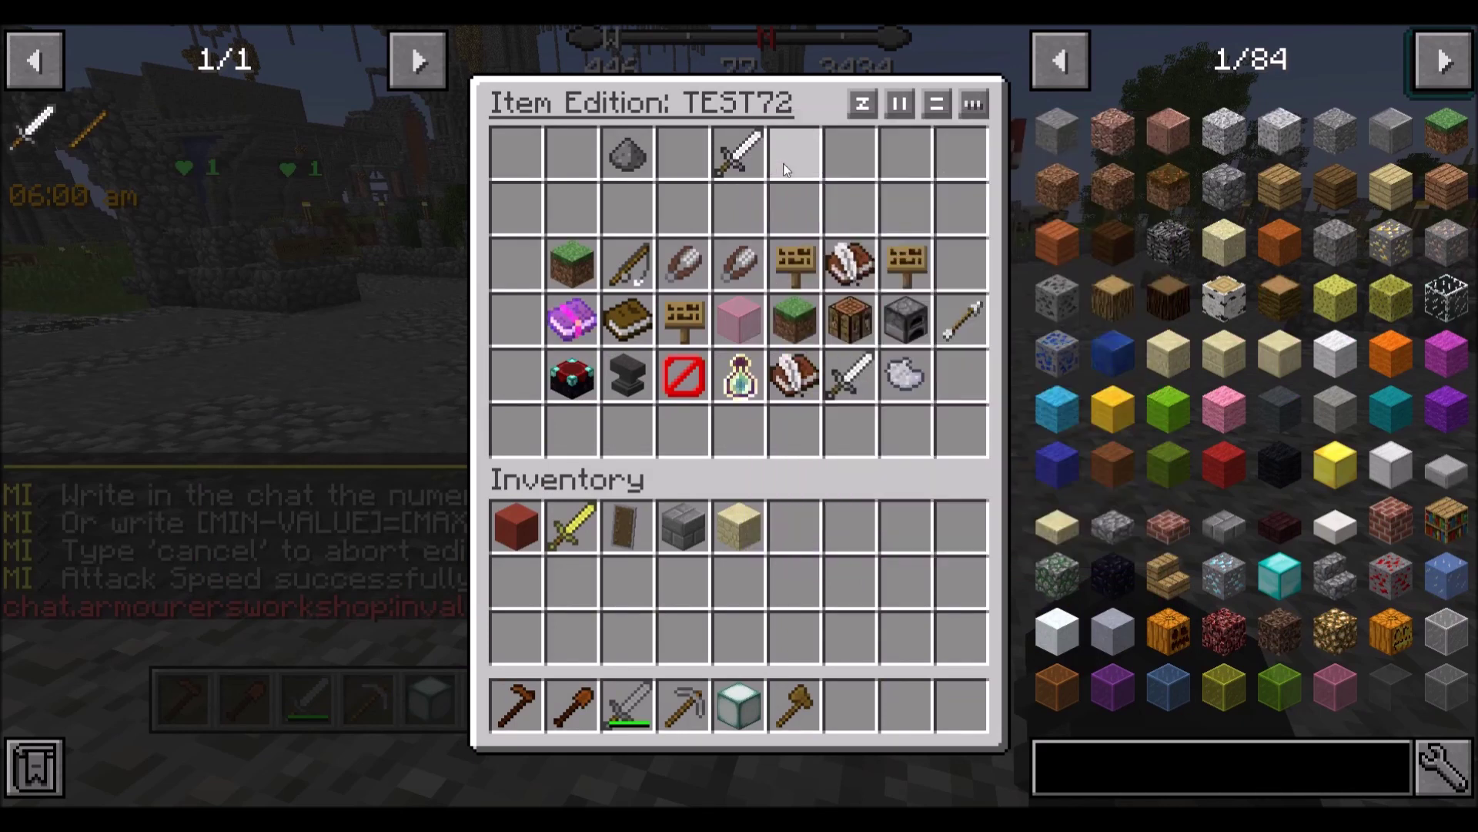
pyautogui.click(973, 316)
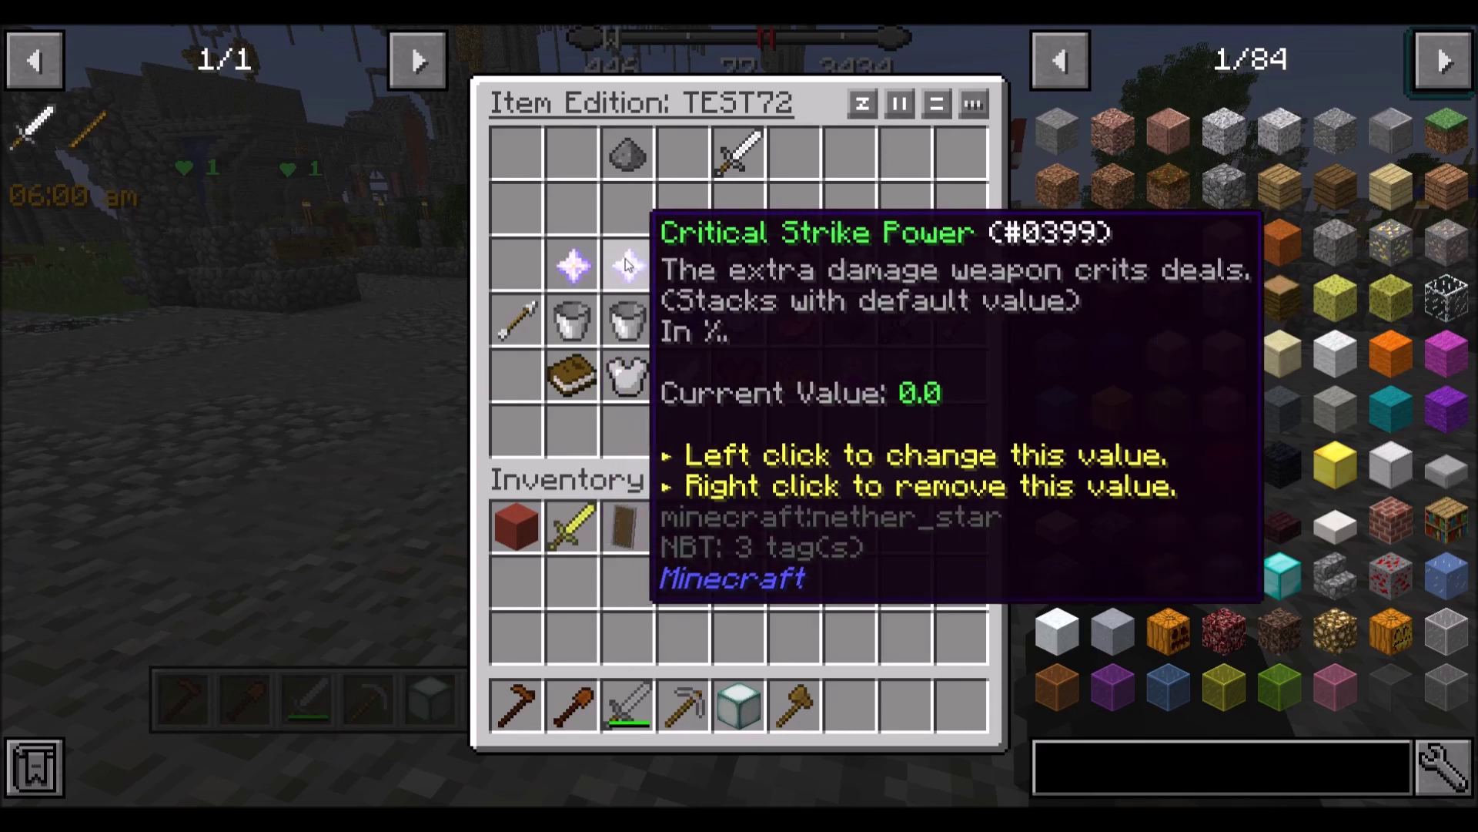
# Set Critical Strike Power to 50 and Critical Strike Chance to 5.
pyautogui.click(626, 263)
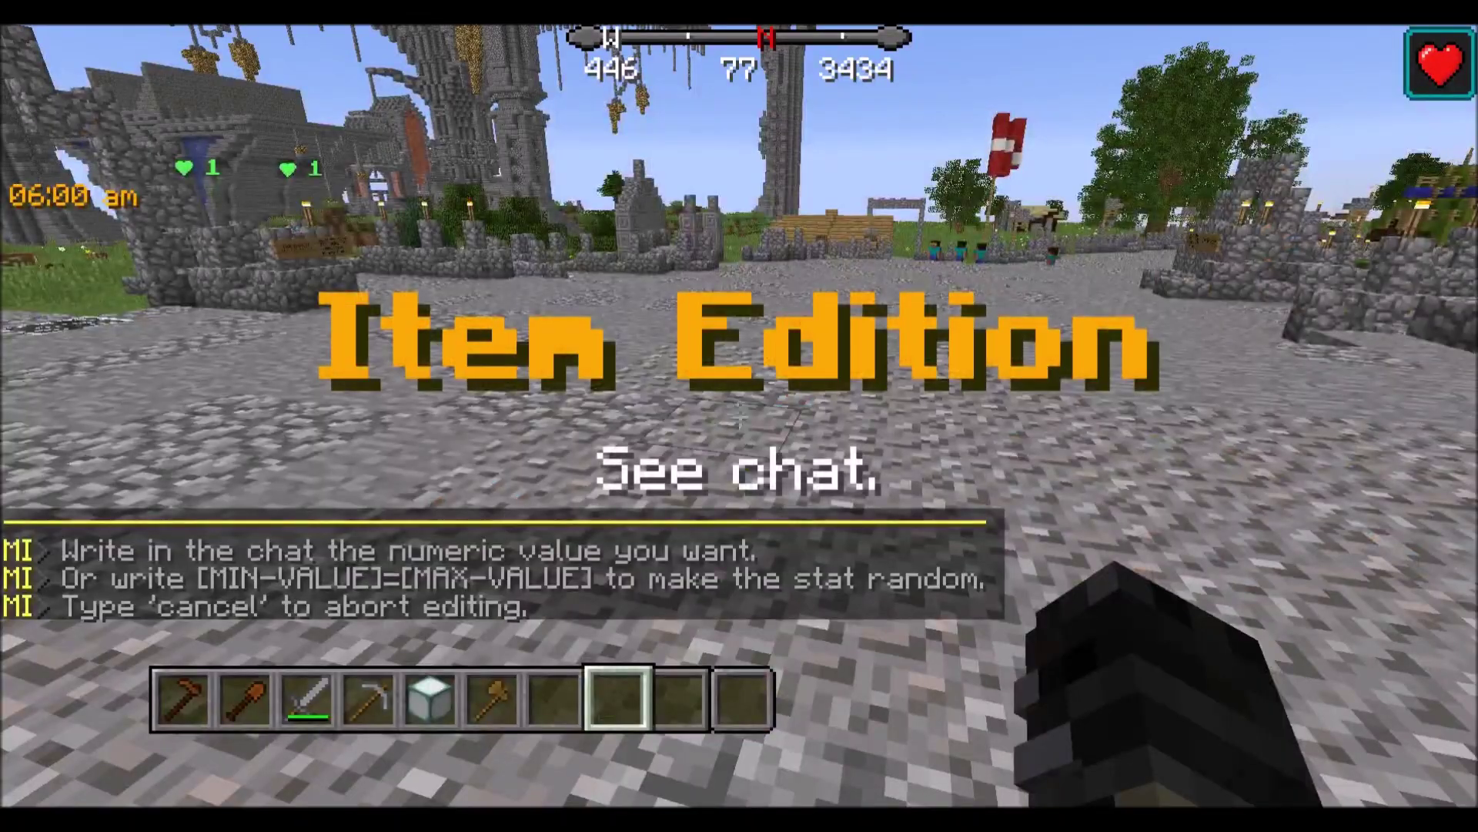
pyautogui.write('t50')
pyautogui.press('Return')
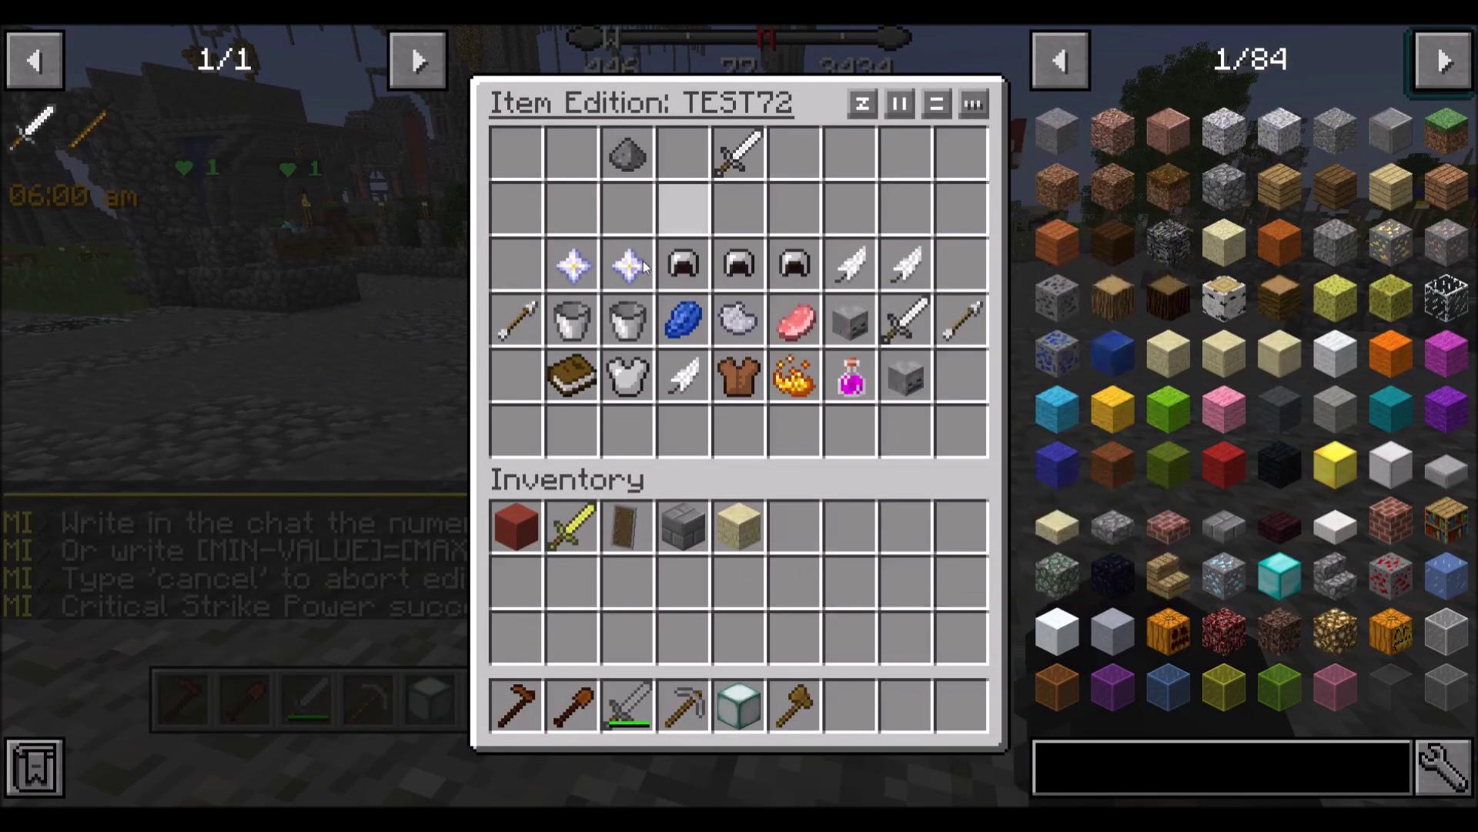
pyautogui.click(572, 262)
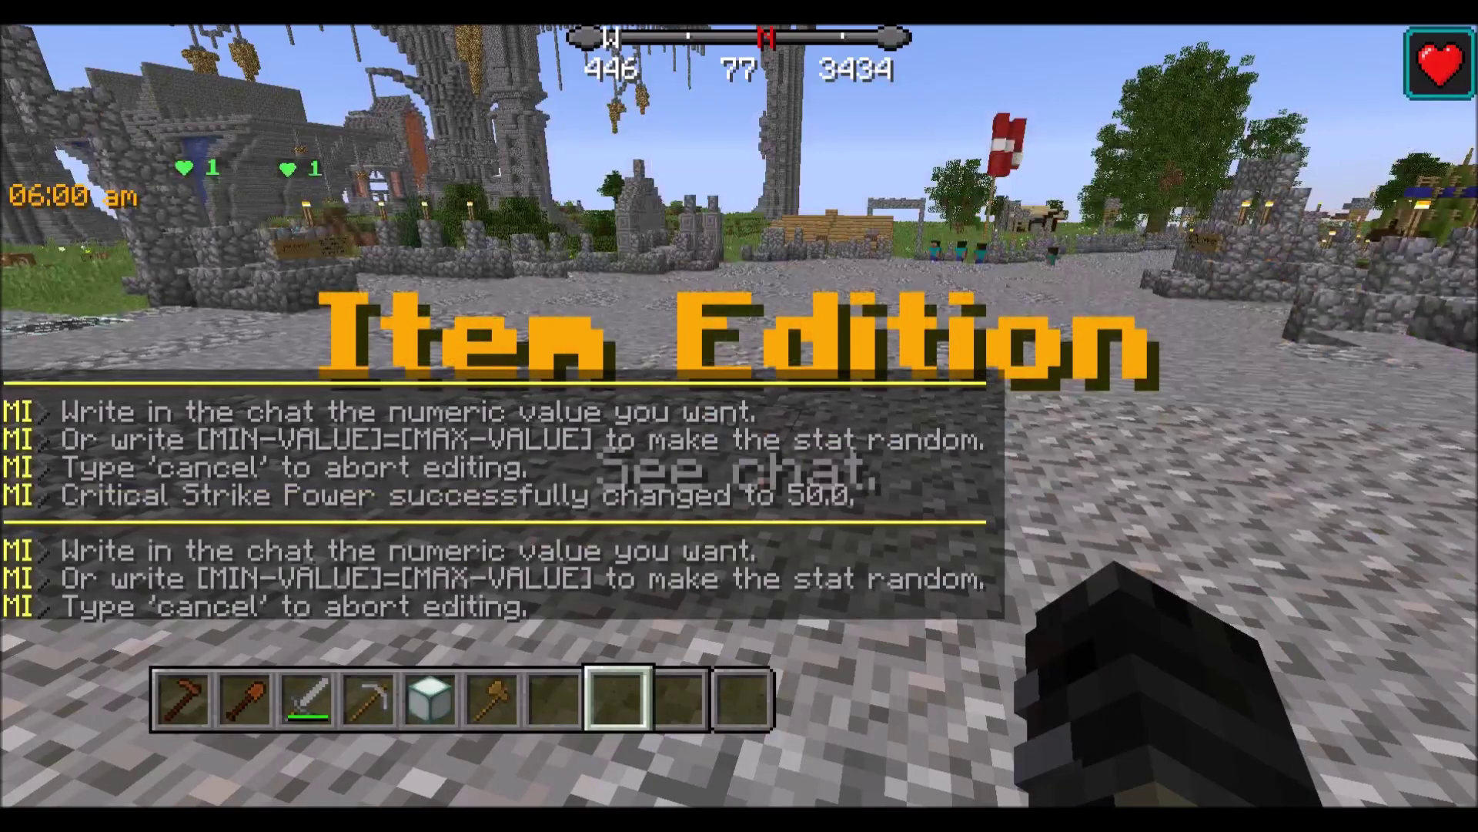
pyautogui.write('t5')
pyautogui.press('Return')
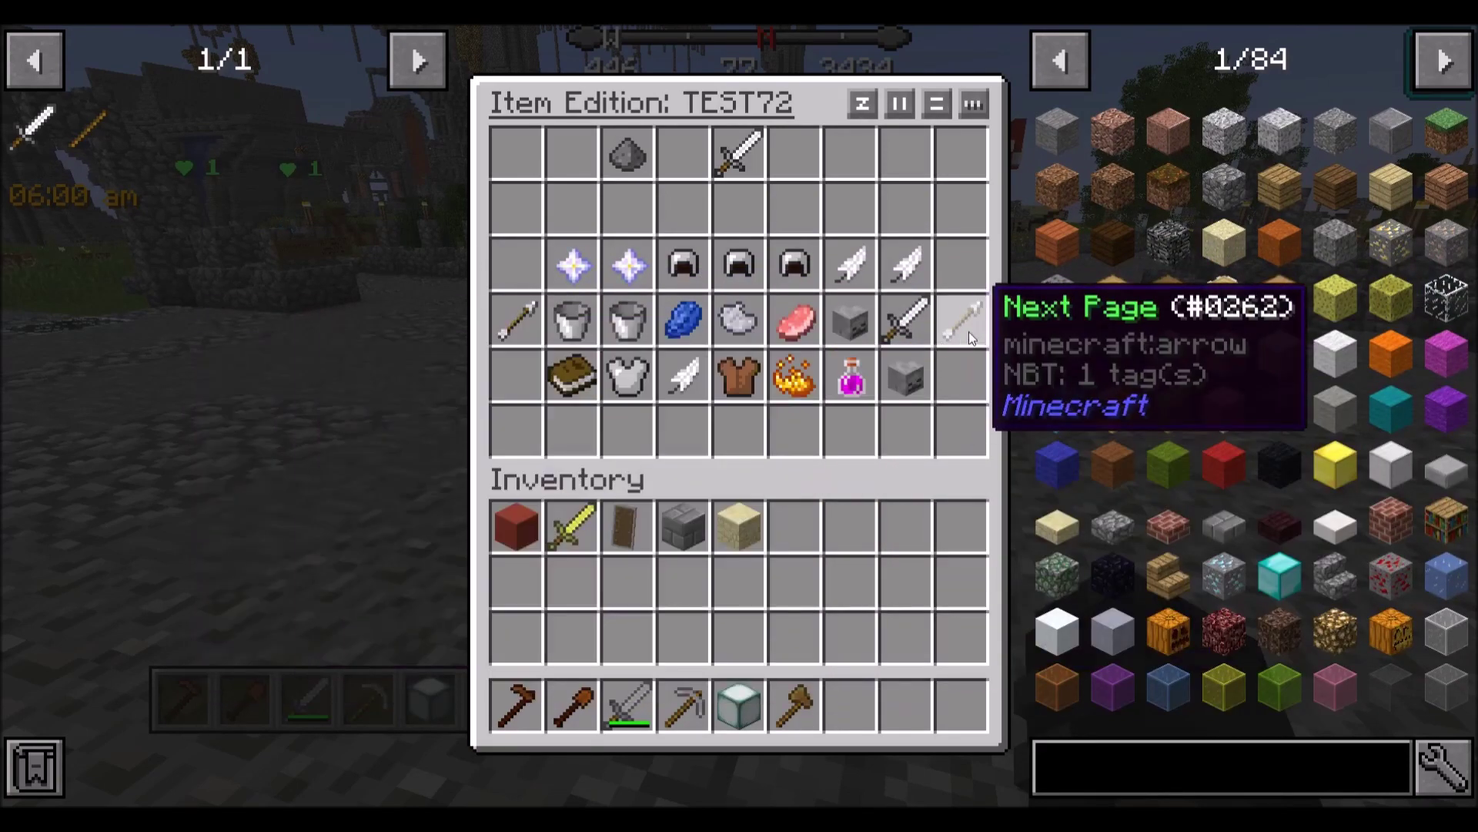
# Page forward twice to the final TEST72 options page showing Max Mana and Max Health.
pyautogui.click(969, 332)
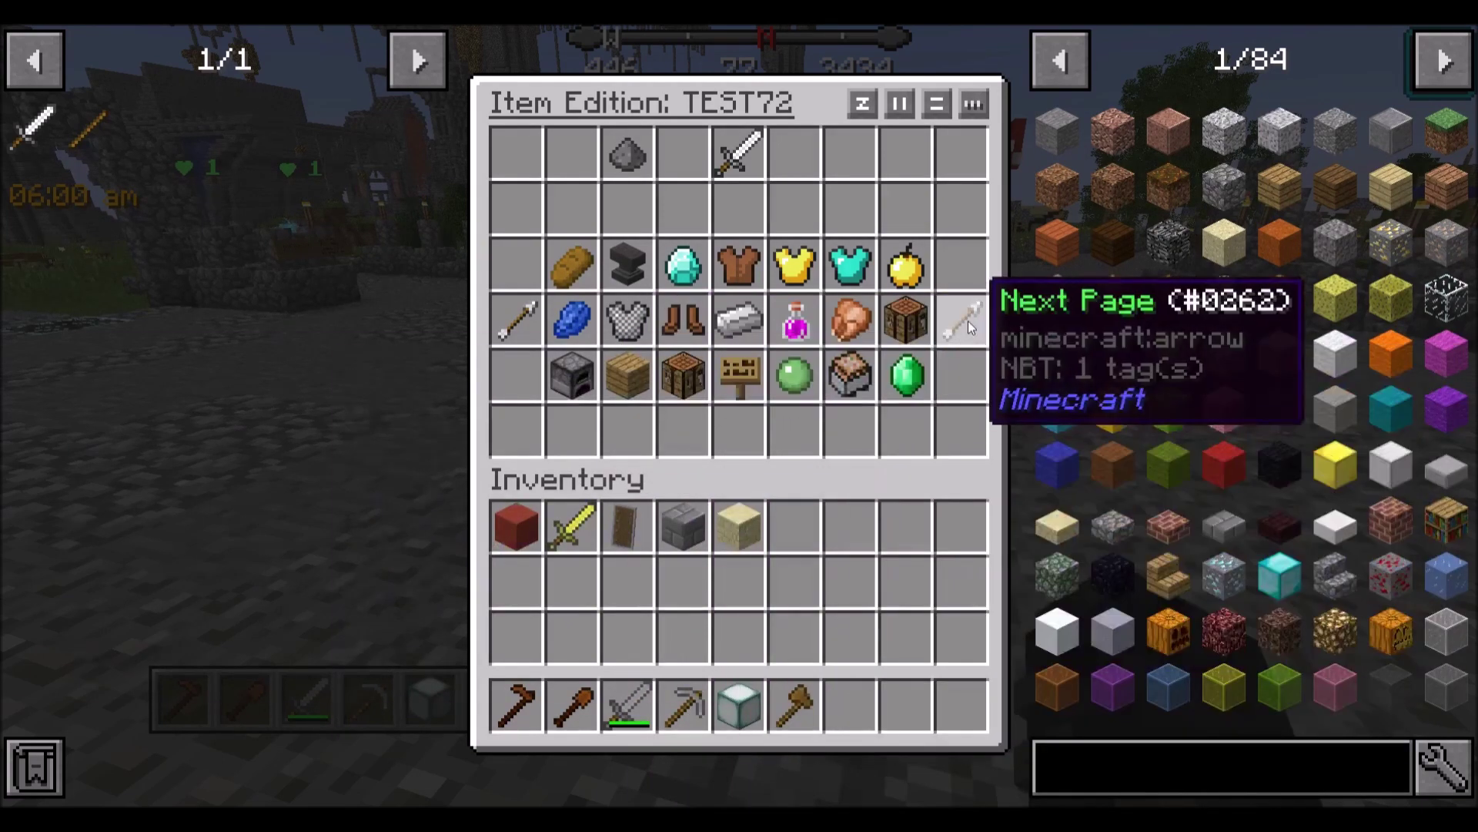
pyautogui.click(968, 320)
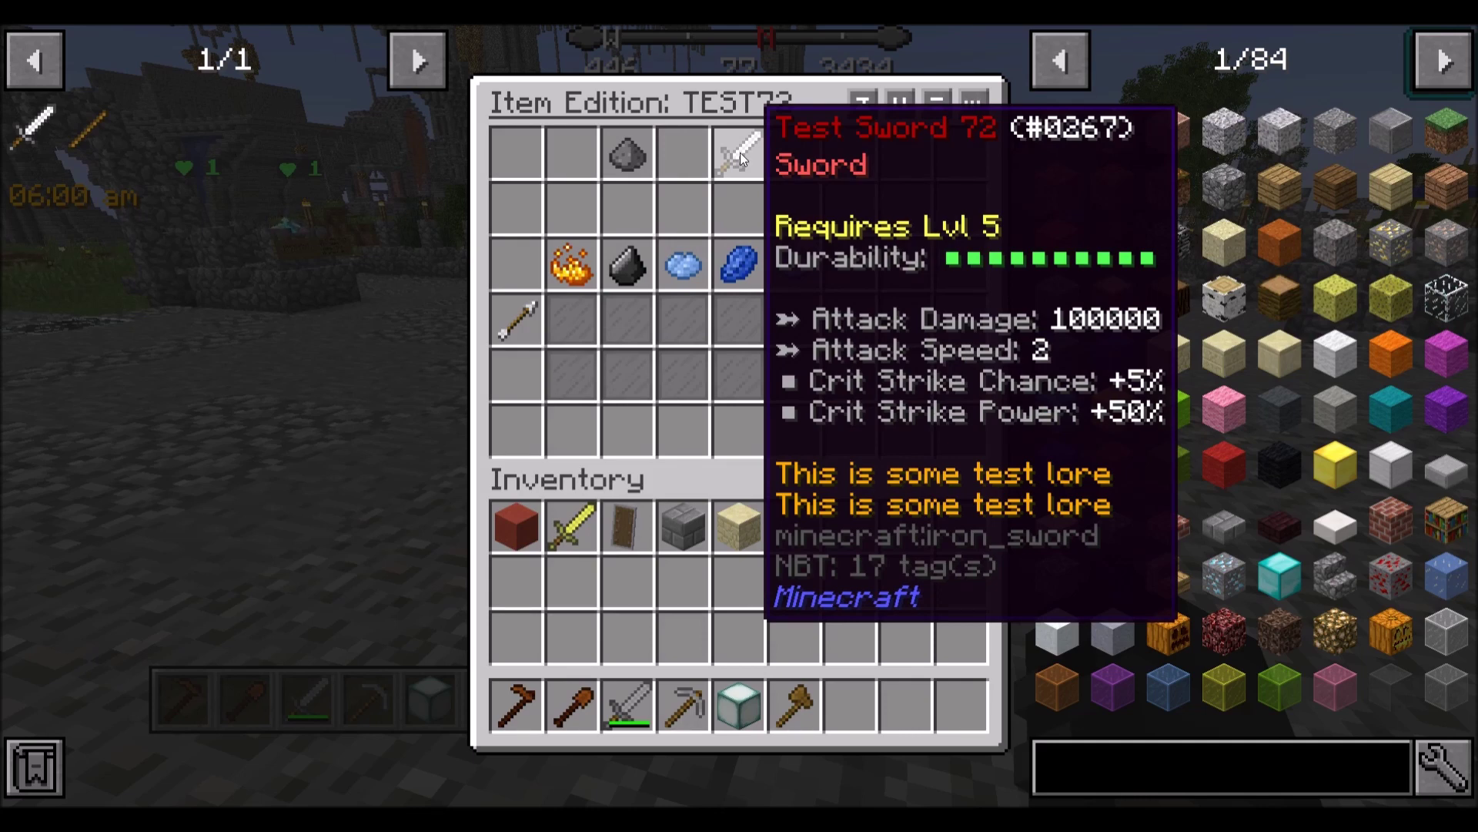
# Take a copy of Test Sword 72, close the editor, and hold it in hotbar slot 7.
pyautogui.click(635, 159)
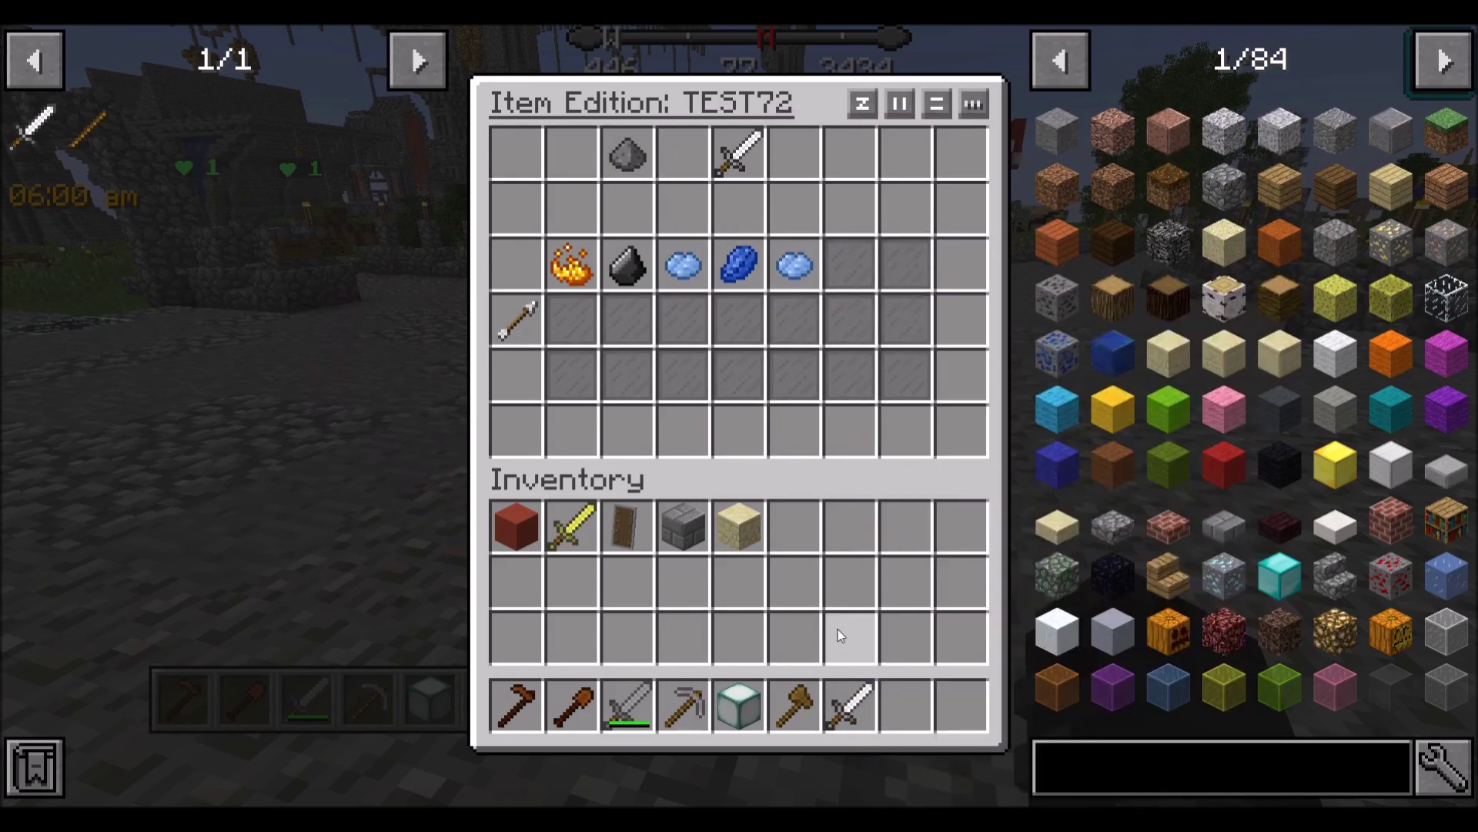
pyautogui.press('Escape')
pyautogui.press('7')
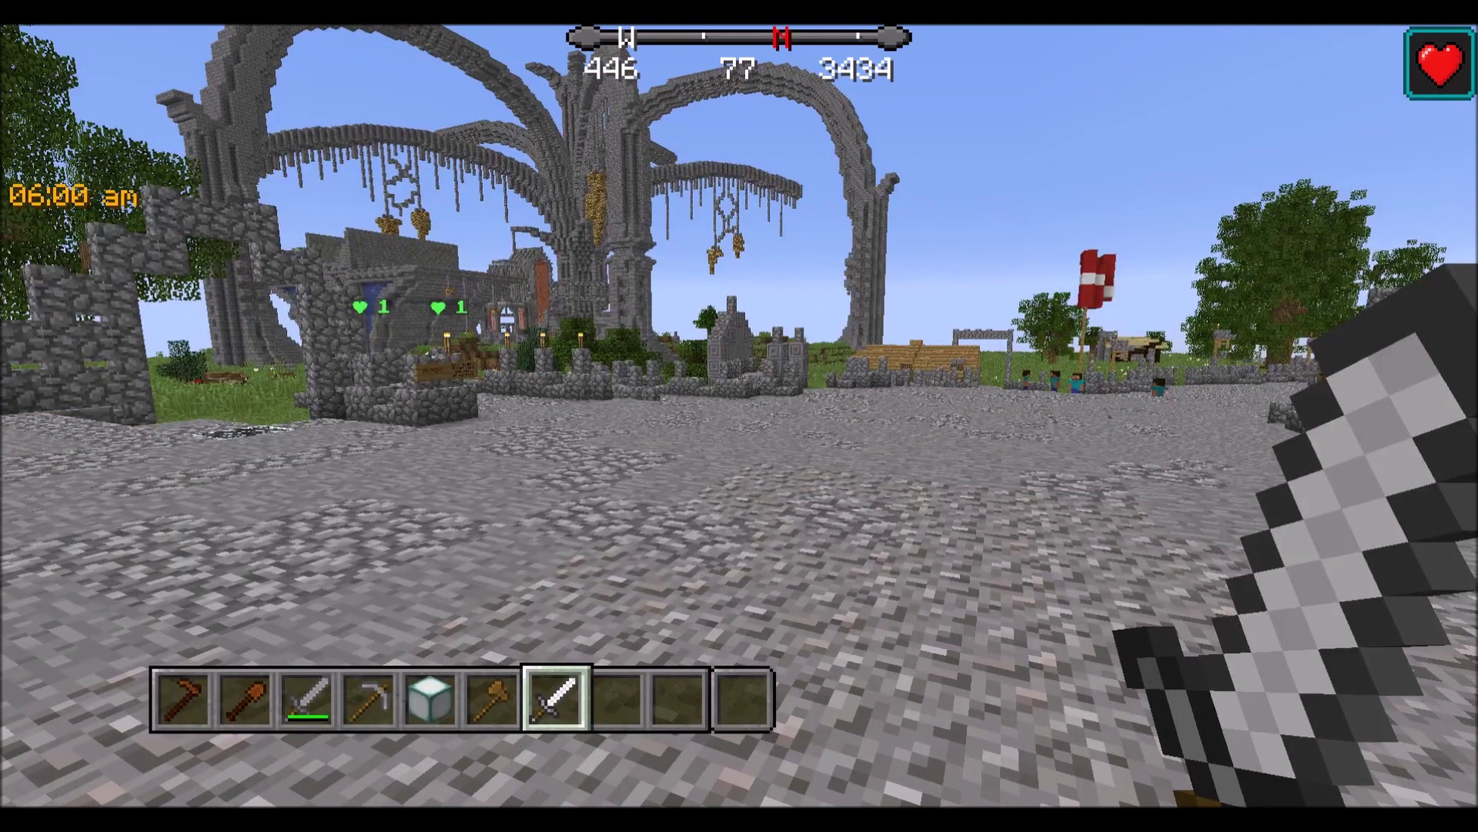
# Reopen the item editor by editing the recalled chat command into /mi edit sword test72.
pyautogui.write('t5')
pyautogui.press('BackSpace')
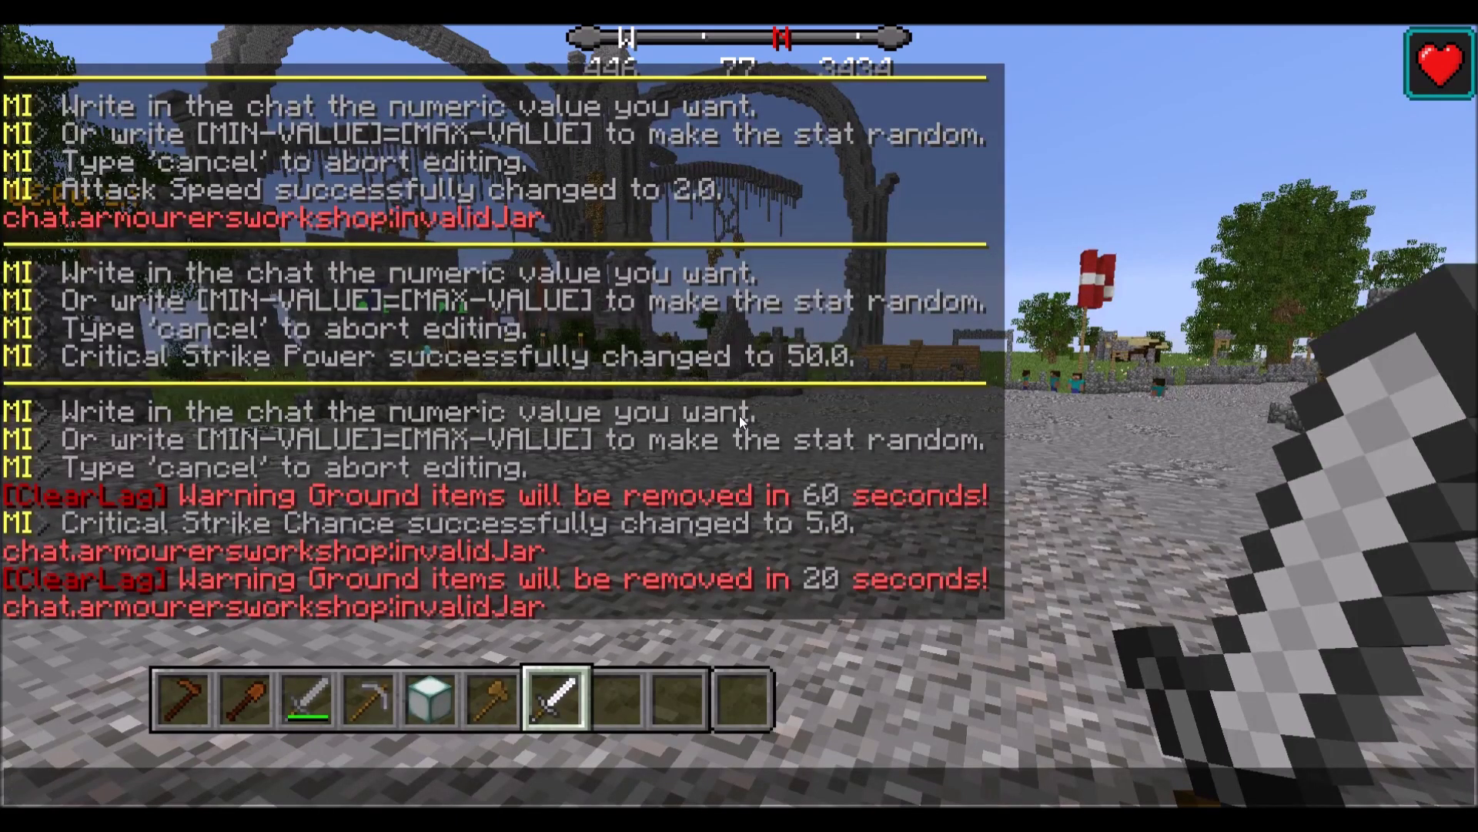
pyautogui.press('Up')
pyautogui.press('Up')
pyautogui.press('Up')
pyautogui.press('Up')
pyautogui.press('Up')
pyautogui.press('Up')
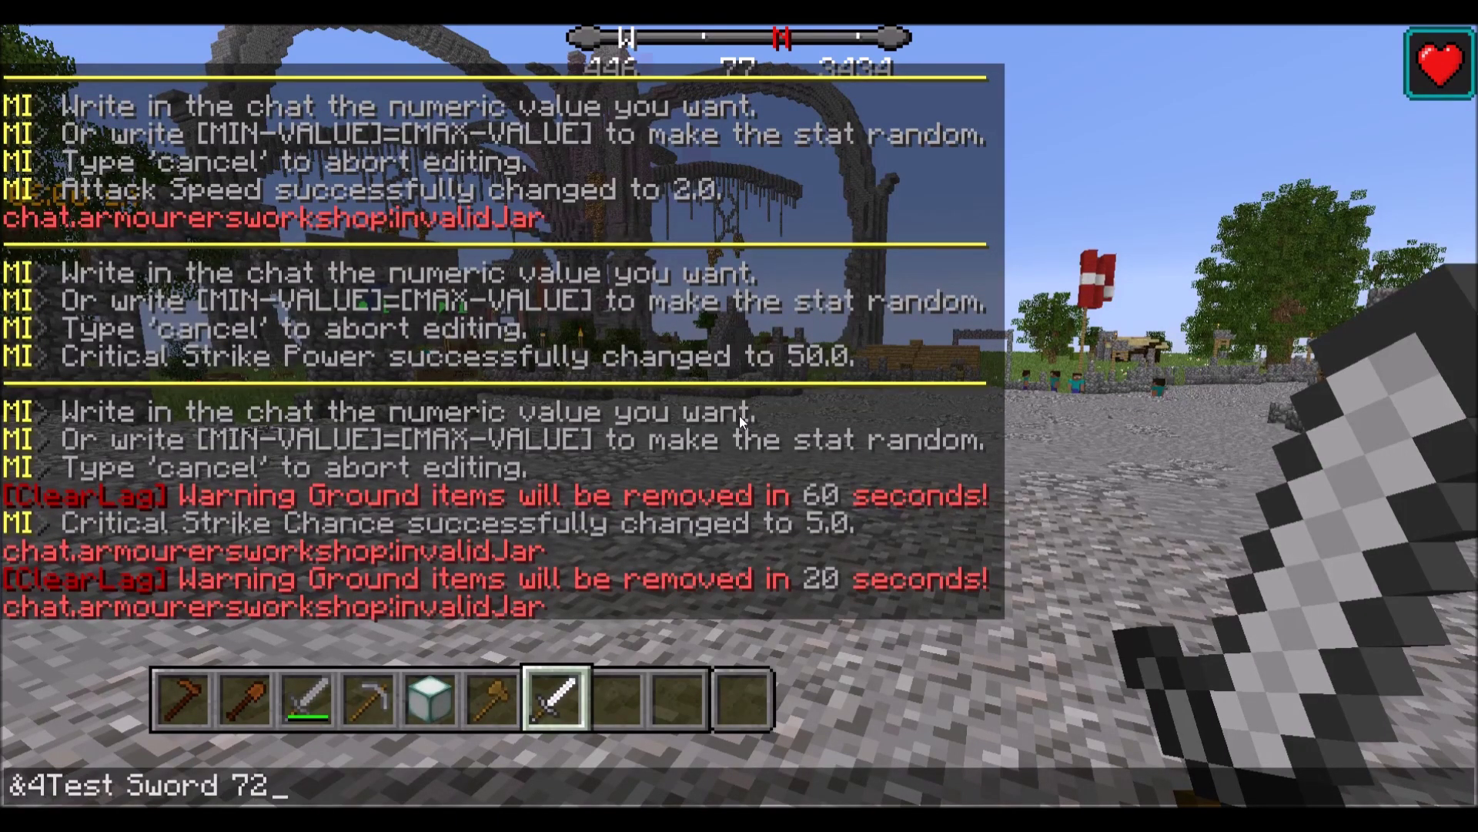
pyautogui.press('Up')
pyautogui.press('Up')
pyautogui.press('Up')
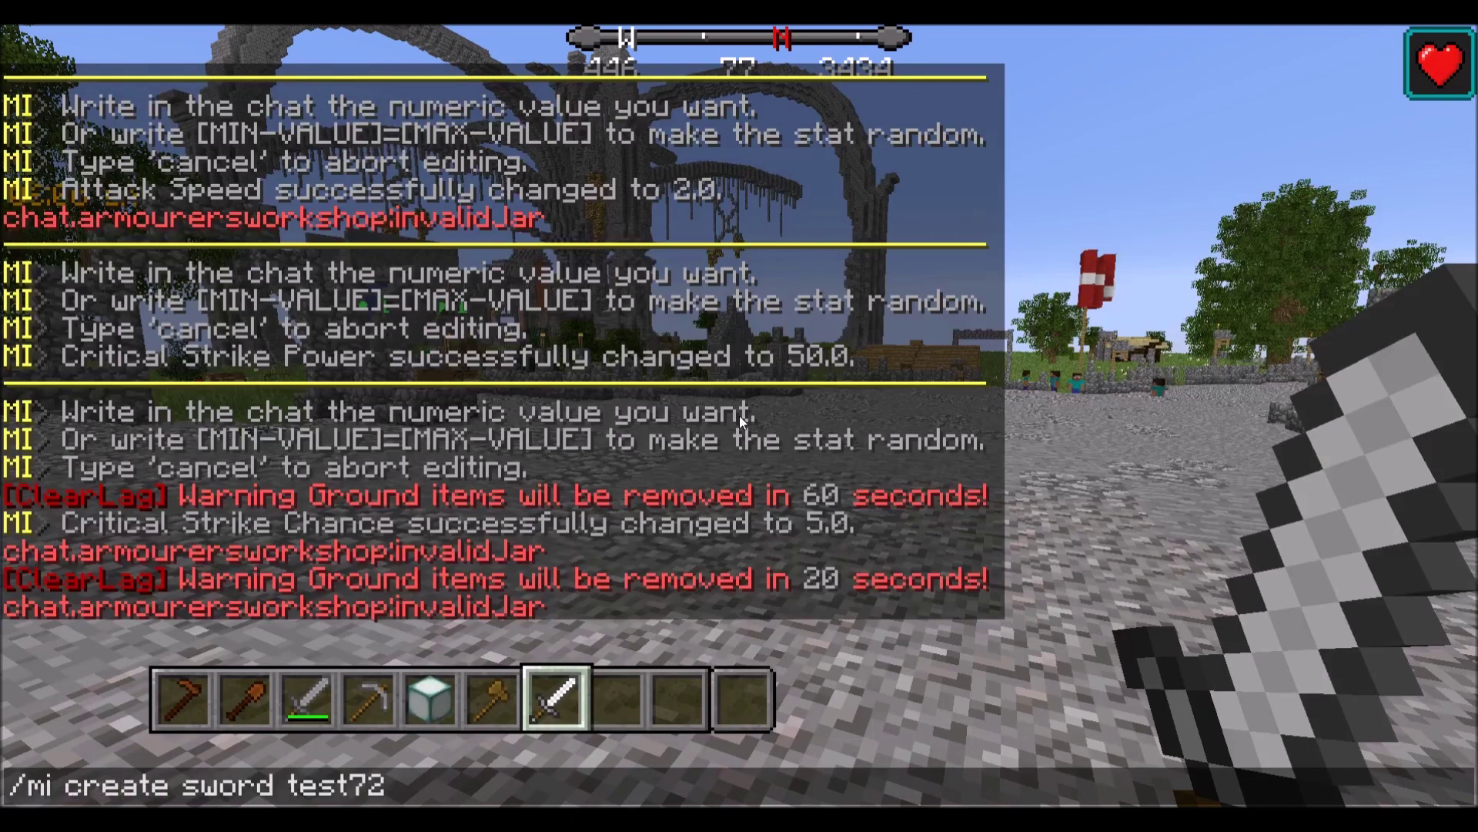
pyautogui.press('Down')
pyautogui.hotkey('ctrl', 'Left')
pyautogui.hotkey('ctrl', 'Left')
pyautogui.hotkey('ctrl', 'Left')
pyautogui.hotkey('ctrl', 'Delete')
pyautogui.write('edit')
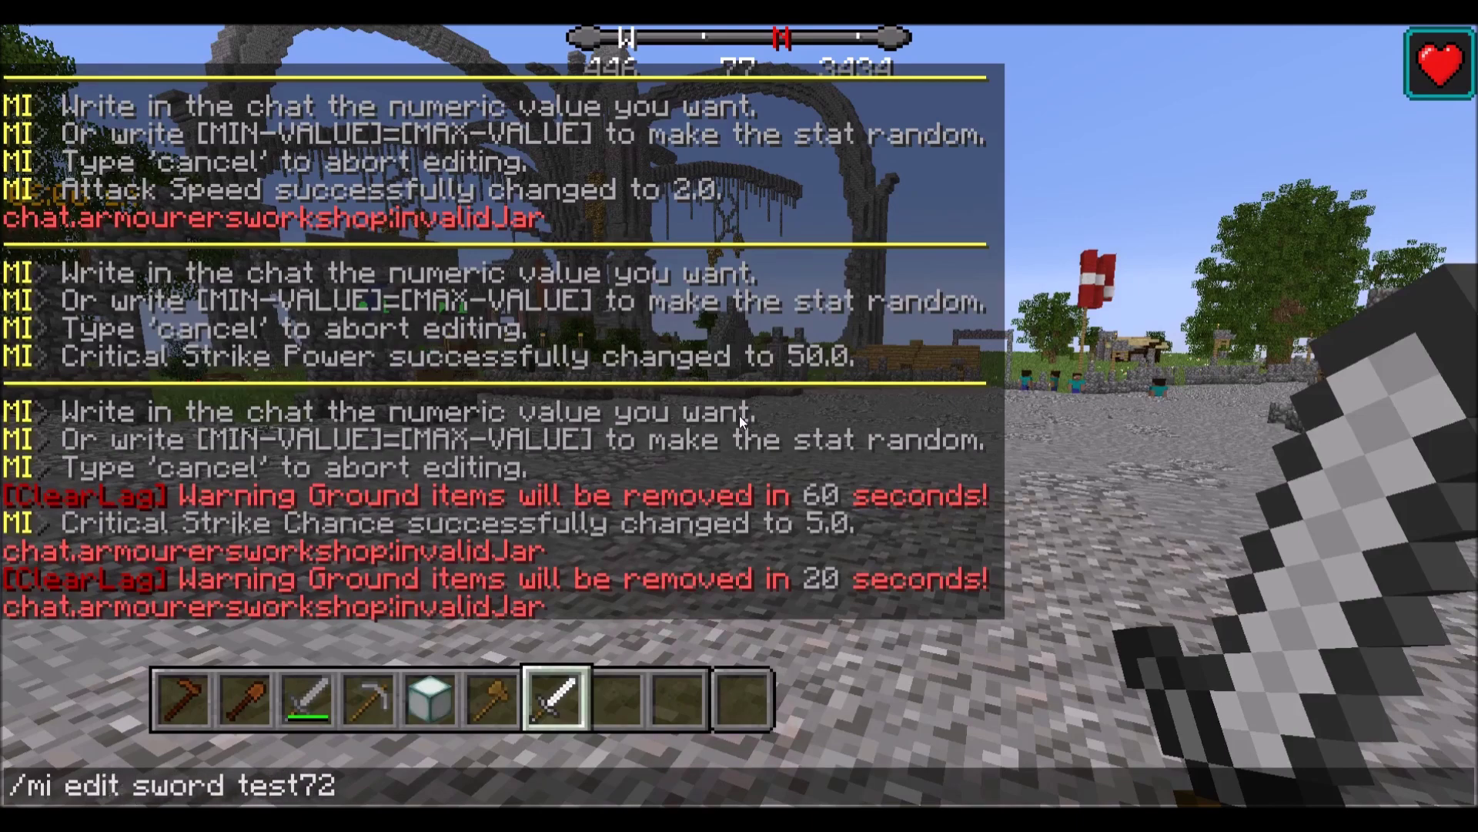
pyautogui.press('Return')
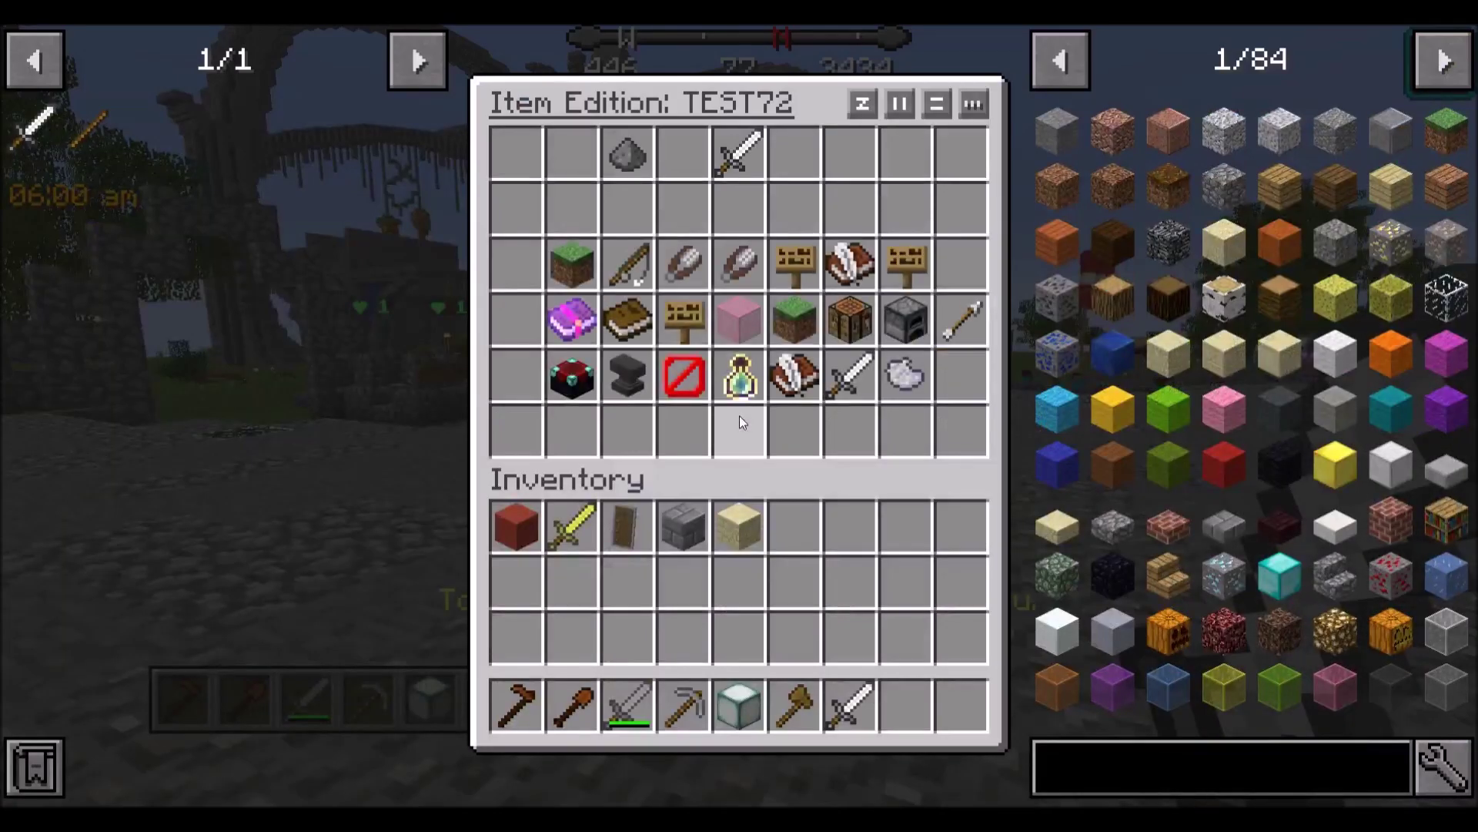
# Set Test Sword 72's attack damage to 5, take a second copy, and exit the editor.
pyautogui.moveTo(747, 145)
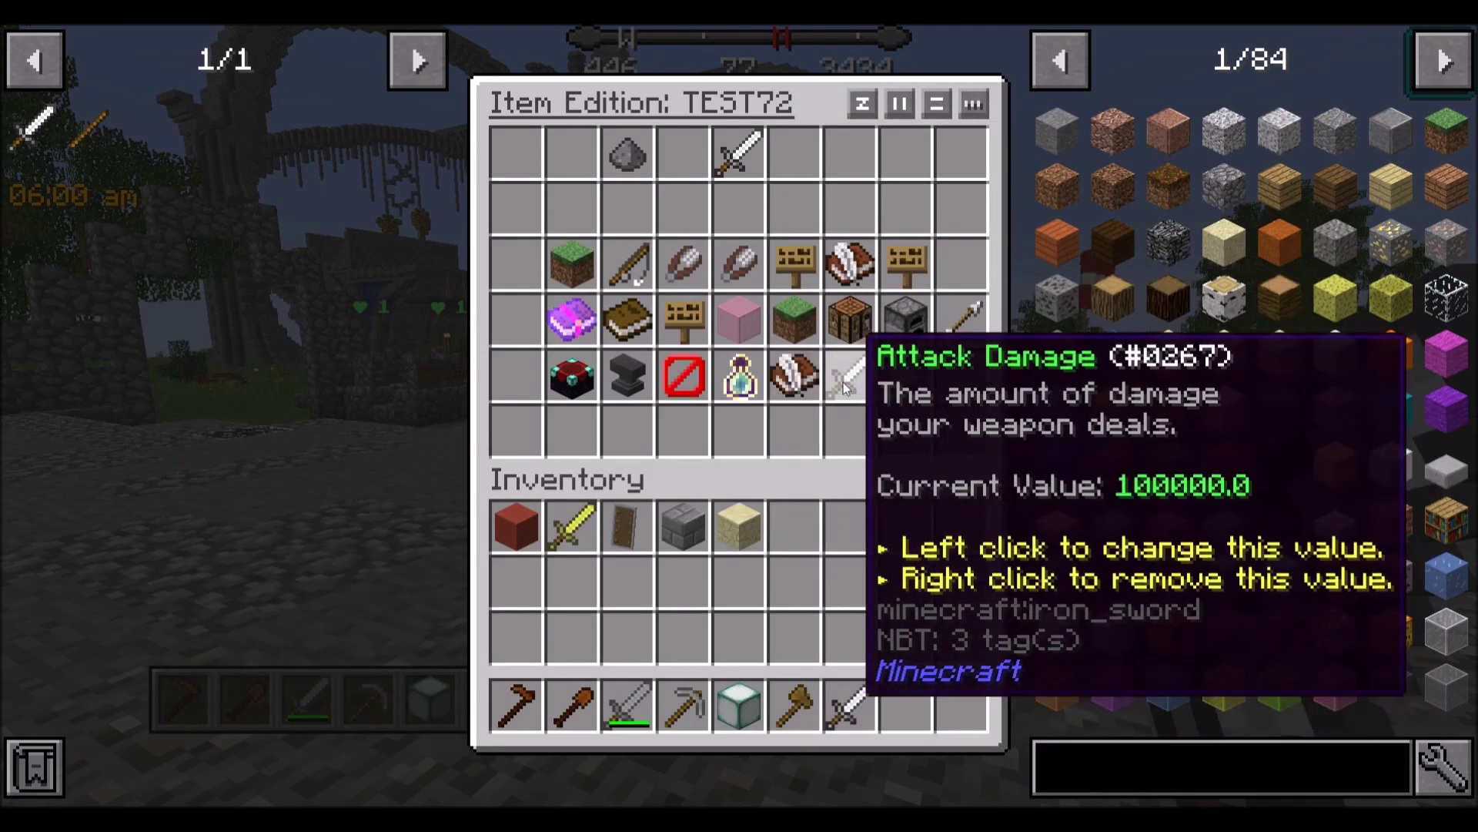
pyautogui.click(855, 376)
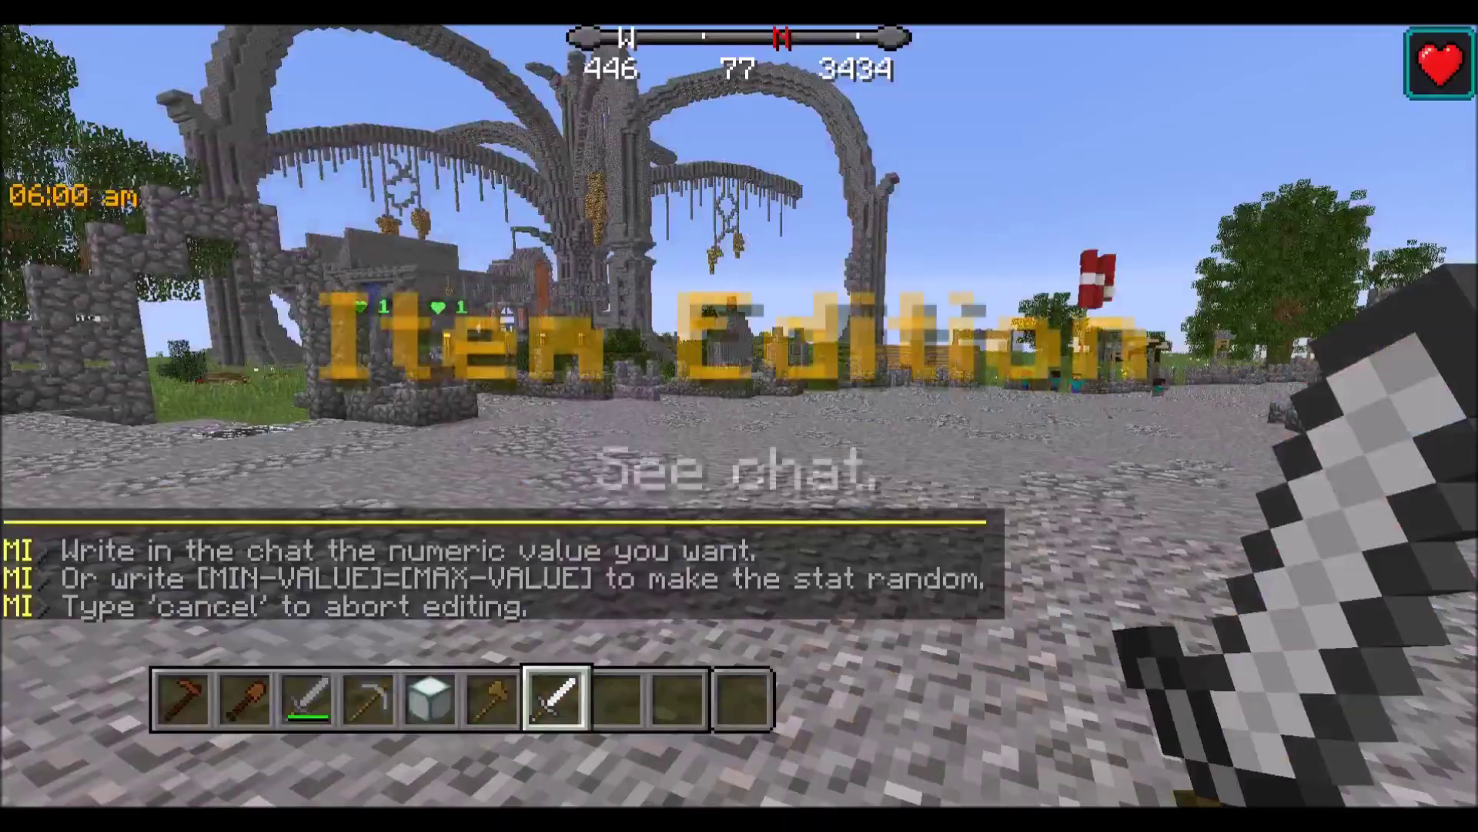
pyautogui.write('t5')
pyautogui.press('Return')
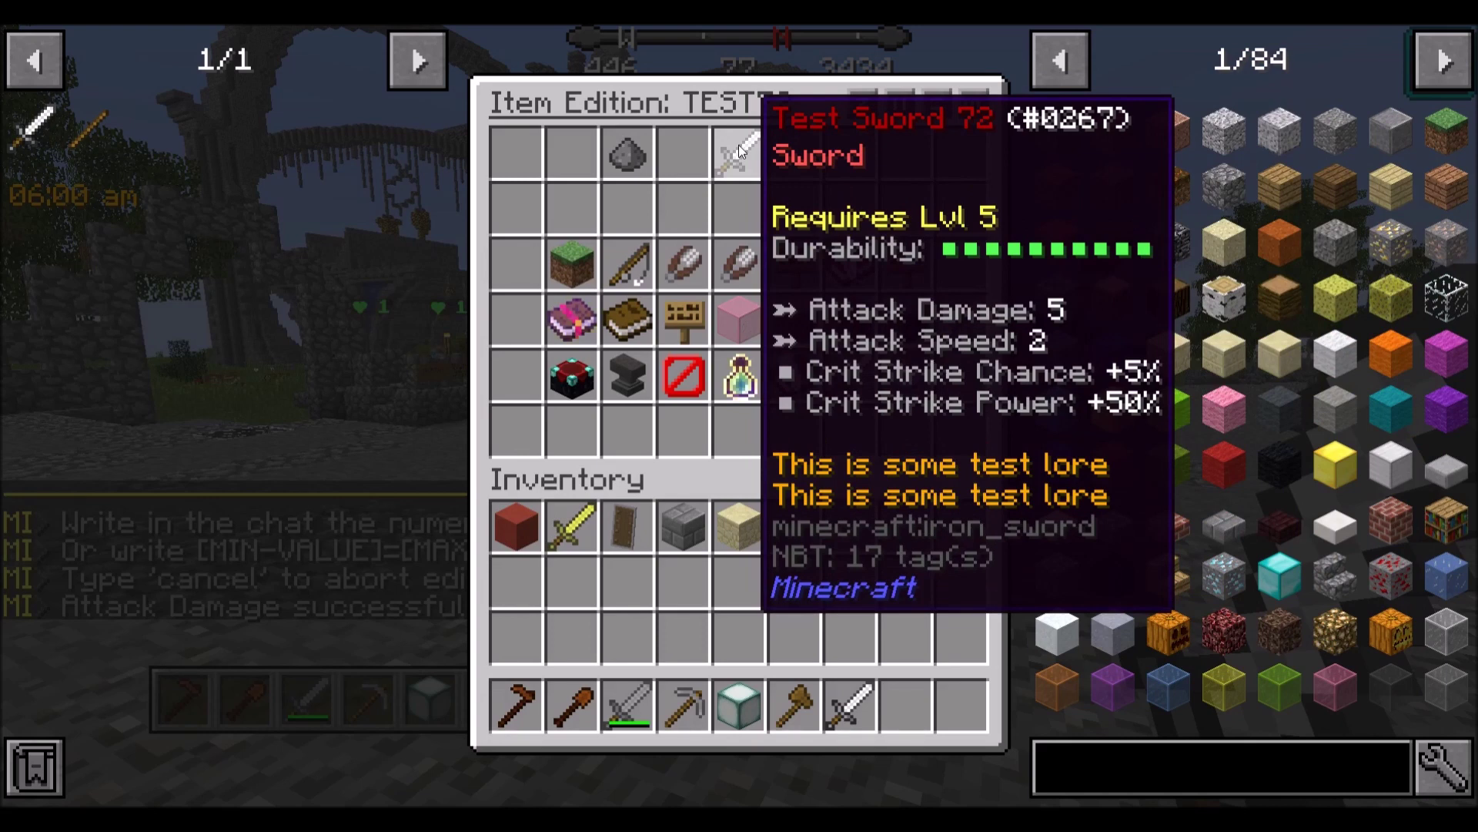
pyautogui.click(641, 147)
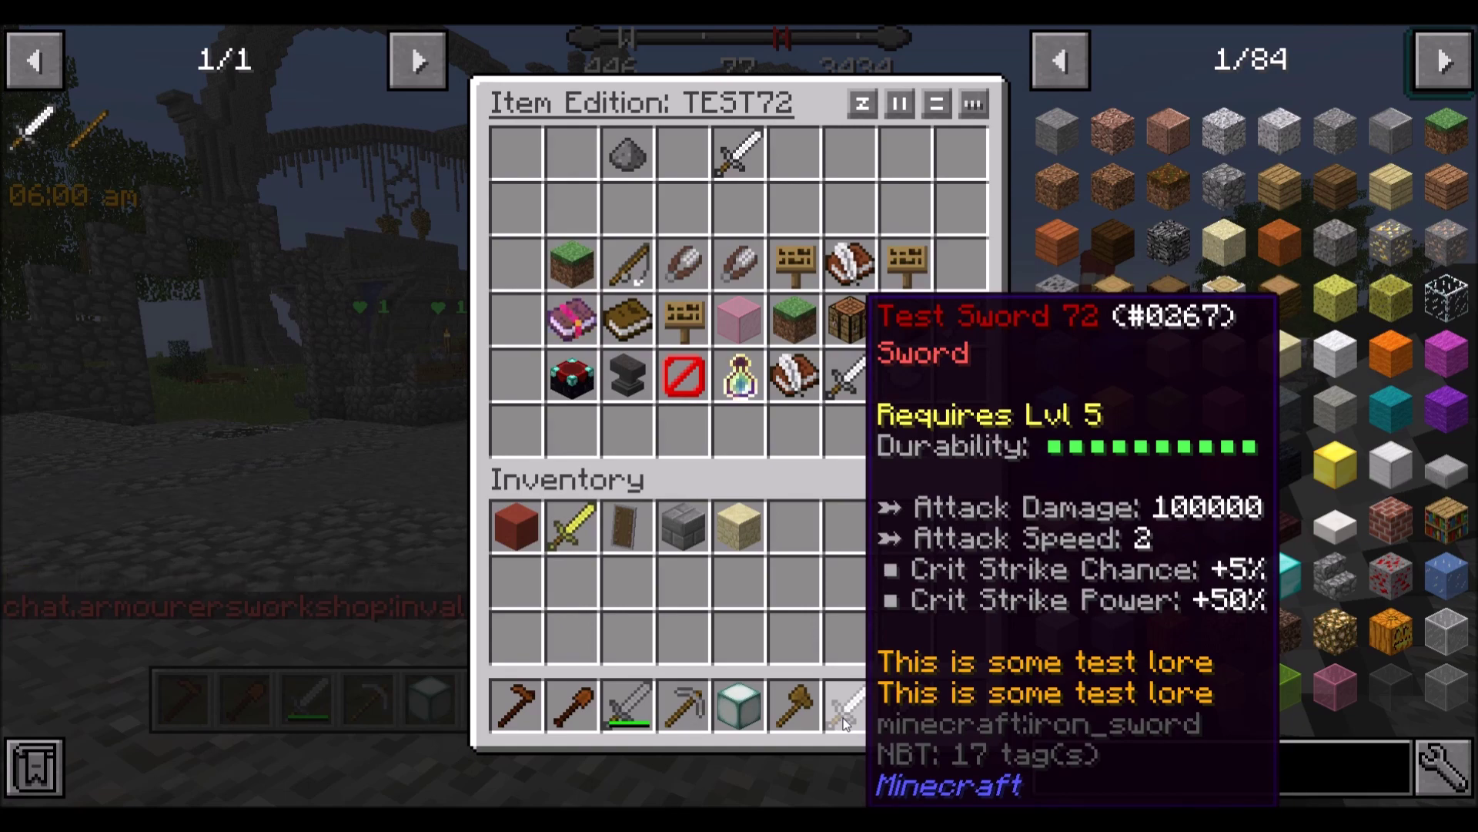
pyautogui.press('Escape')
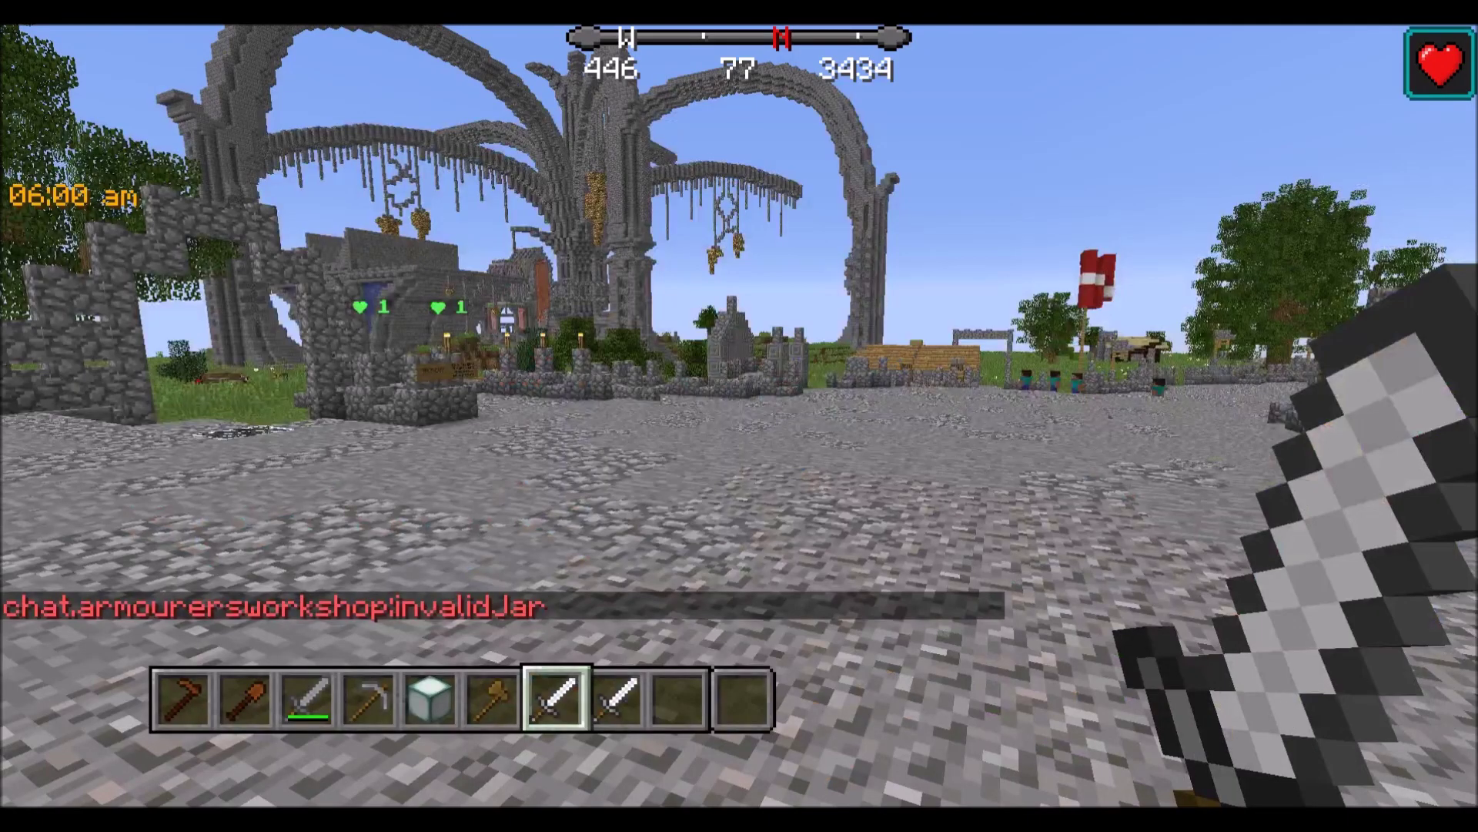